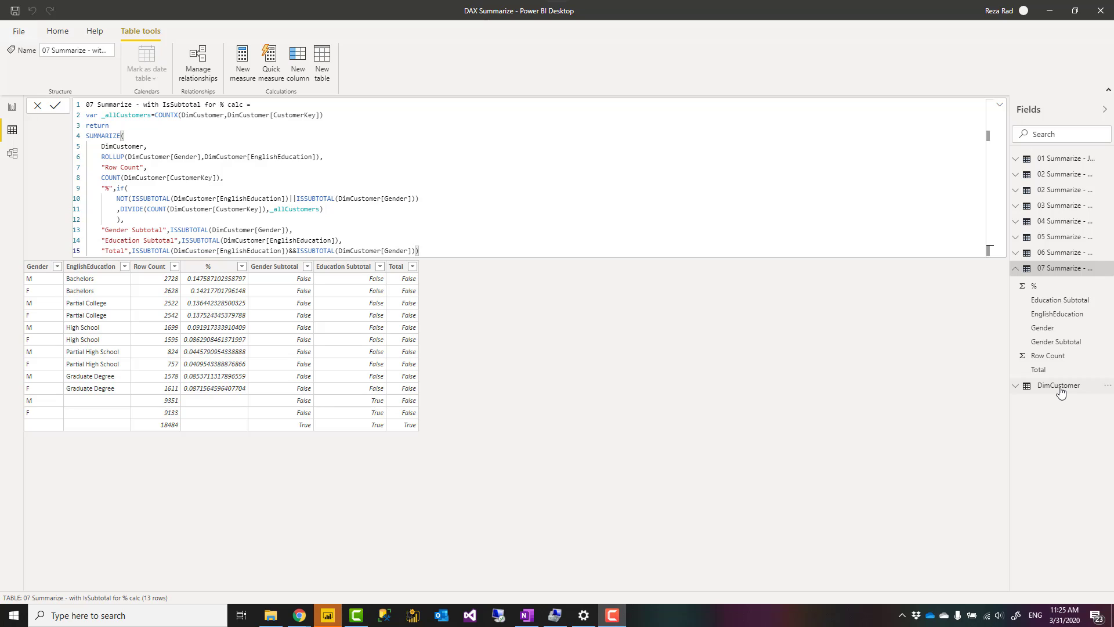
View the DimCustomer data, and open the 01 Summarize - Just Group table with its DAX formula enlarged for reading
{"action": "mouse_move", "coordinate": [1061, 393]}
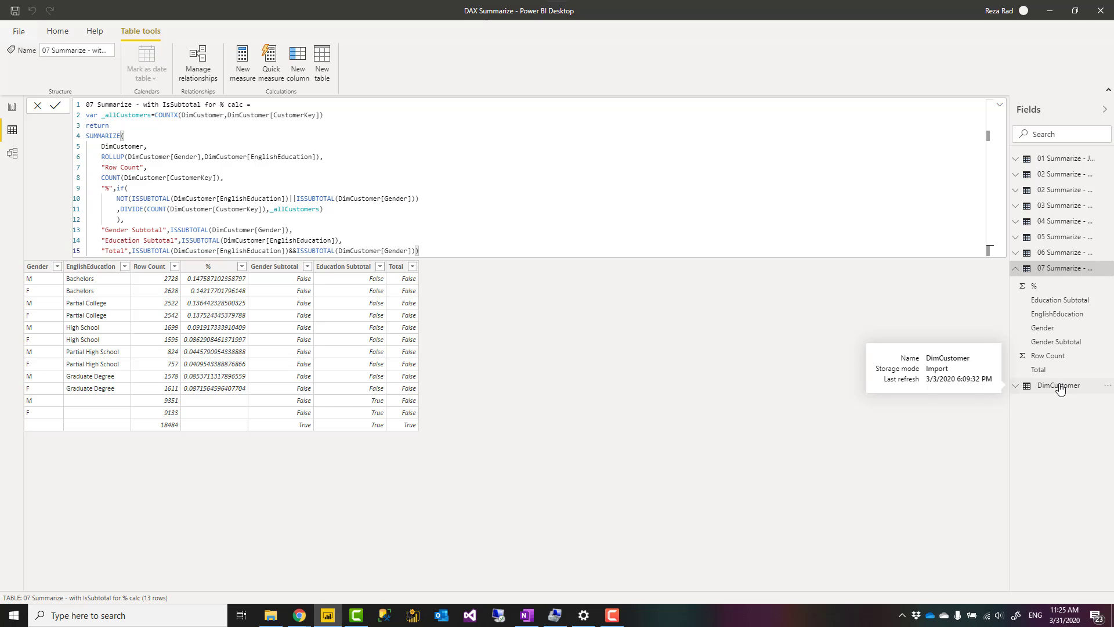
{"action": "left_click", "coordinate": [1059, 387]}
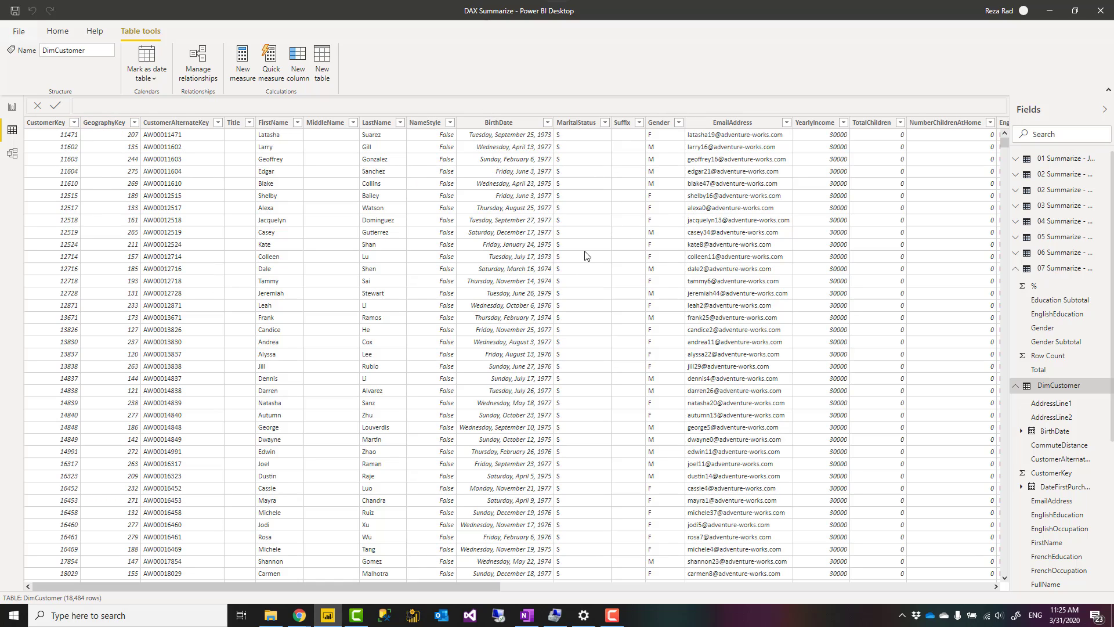
{"action": "left_click", "coordinate": [1061, 162]}
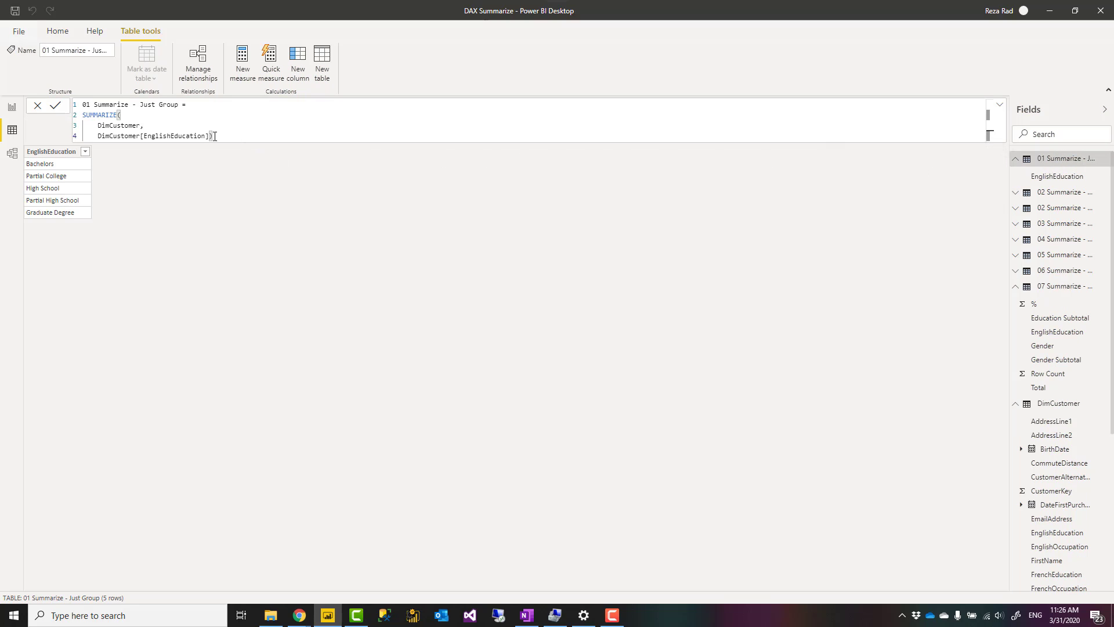
{"action": "scroll", "coordinate": [155, 126], "scroll_direction": "up", "scroll_amount": 3, "text": "ctrl"}
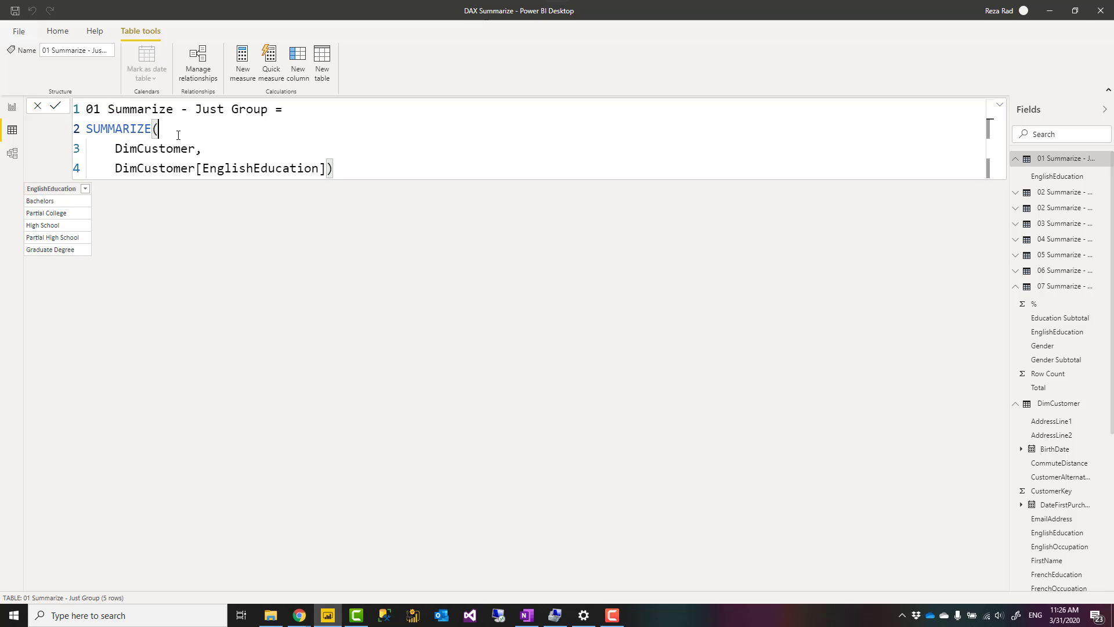
{"action": "left_click", "coordinate": [217, 132]}
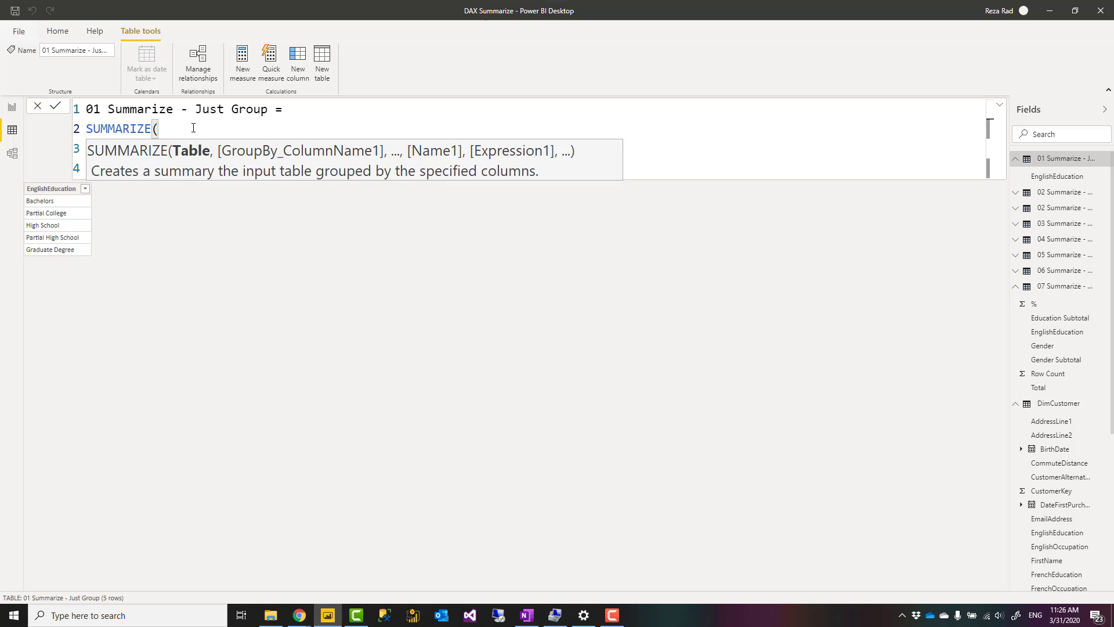
{"action": "key", "text": "Escape"}
{"action": "scroll", "coordinate": [188, 130], "scroll_direction": "up", "scroll_amount": 4, "text": "ctrl"}
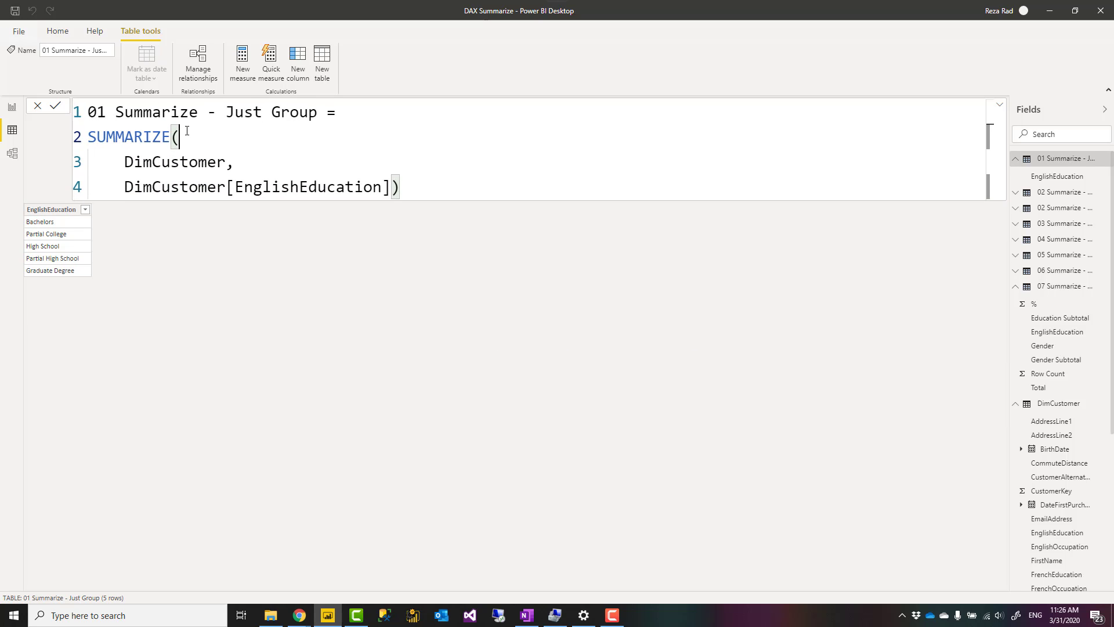
Examine the DimCustomer table argument and the DimCustomer[EnglishEducation] grouping column in the Just Group SUMMARIZE formula
{"action": "double_click", "coordinate": [165, 168]}
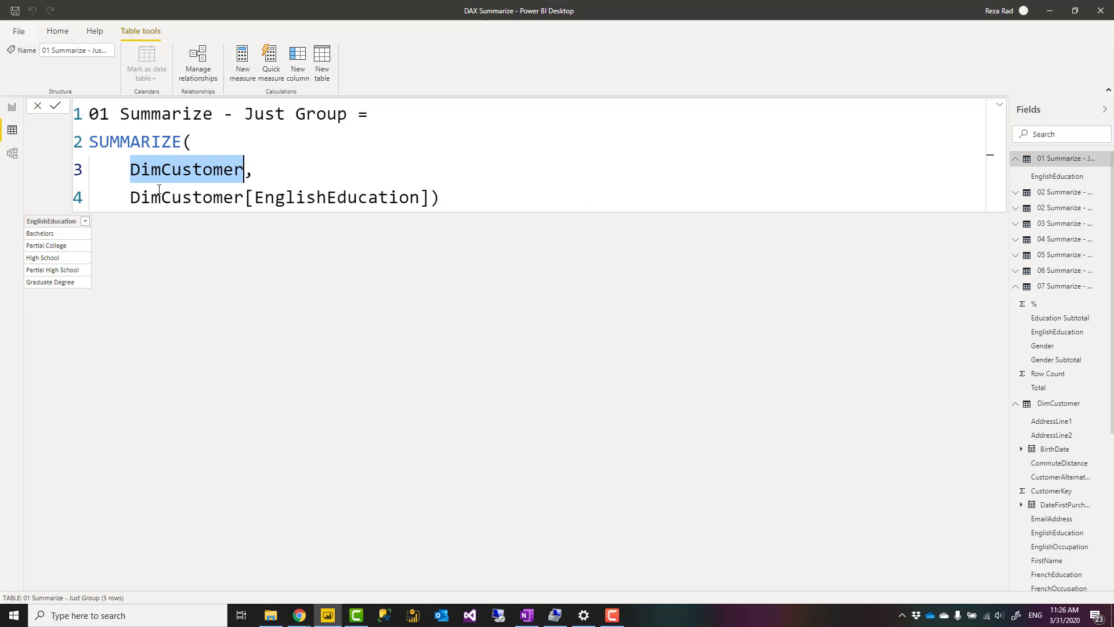
{"action": "left_click_drag", "start_coordinate": [130, 198], "coordinate": [432, 200]}
{"action": "left_click", "coordinate": [447, 197]}
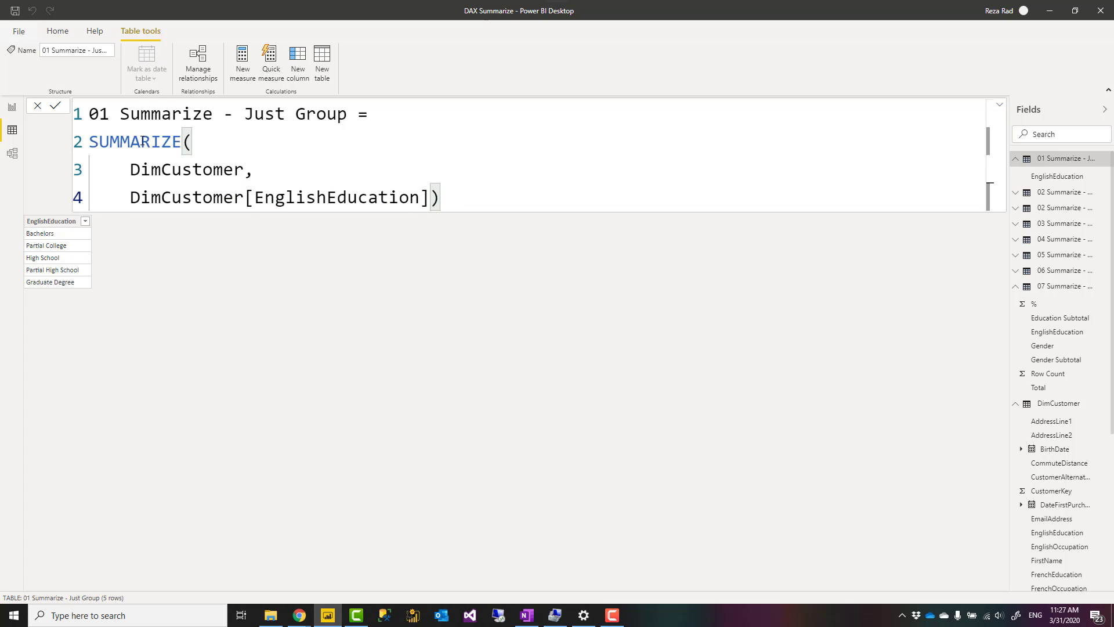
{"action": "double_click", "coordinate": [167, 170]}
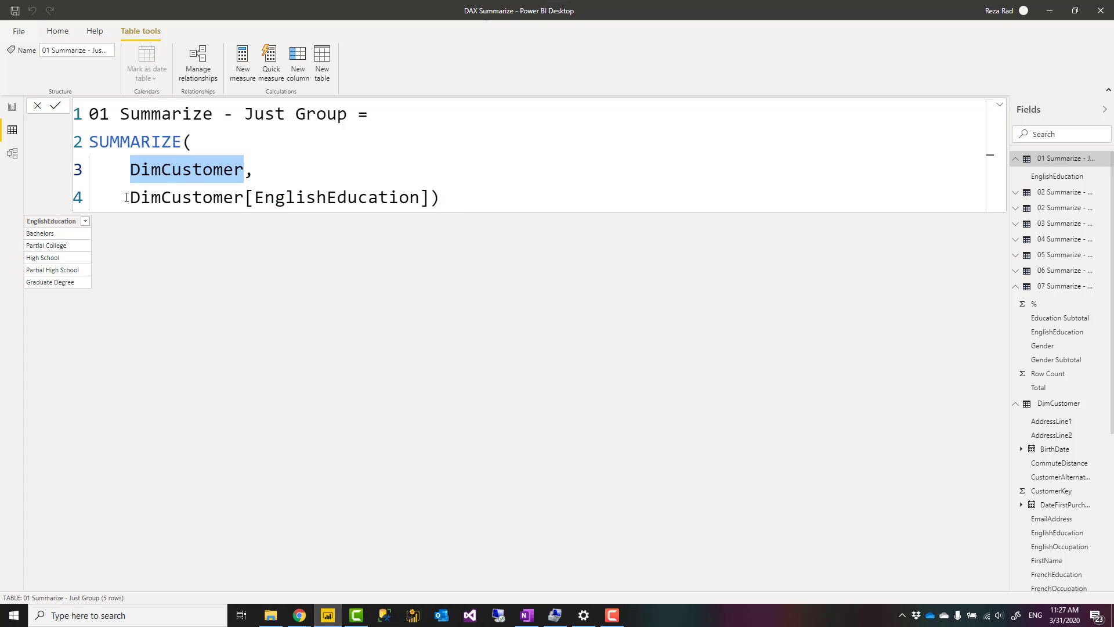
{"action": "left_click_drag", "start_coordinate": [128, 198], "coordinate": [430, 200]}
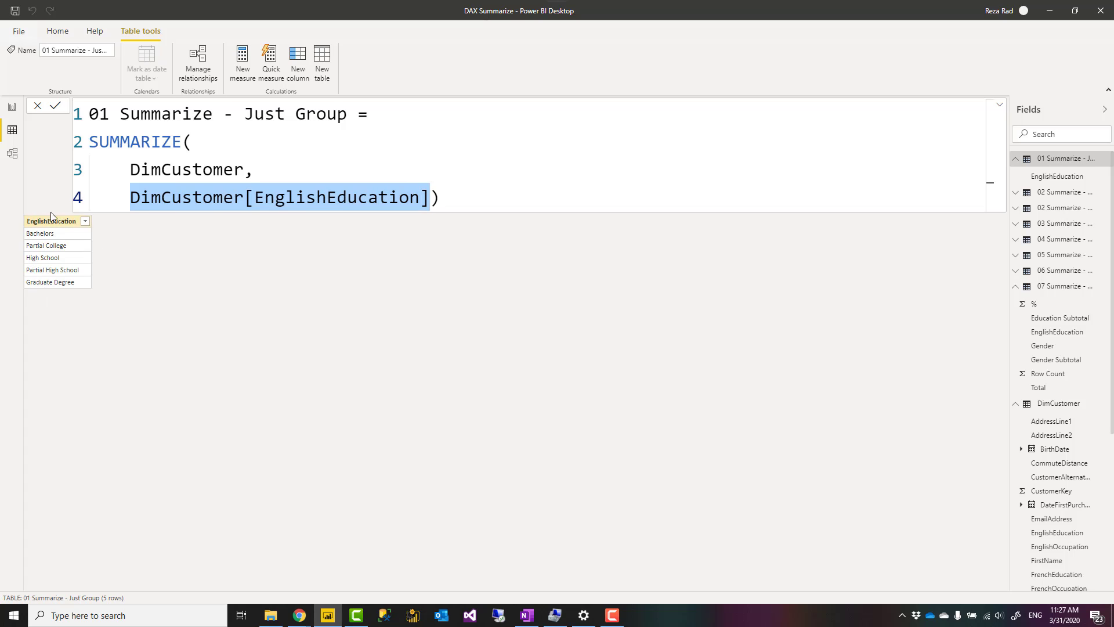
{"action": "left_click", "coordinate": [448, 198]}
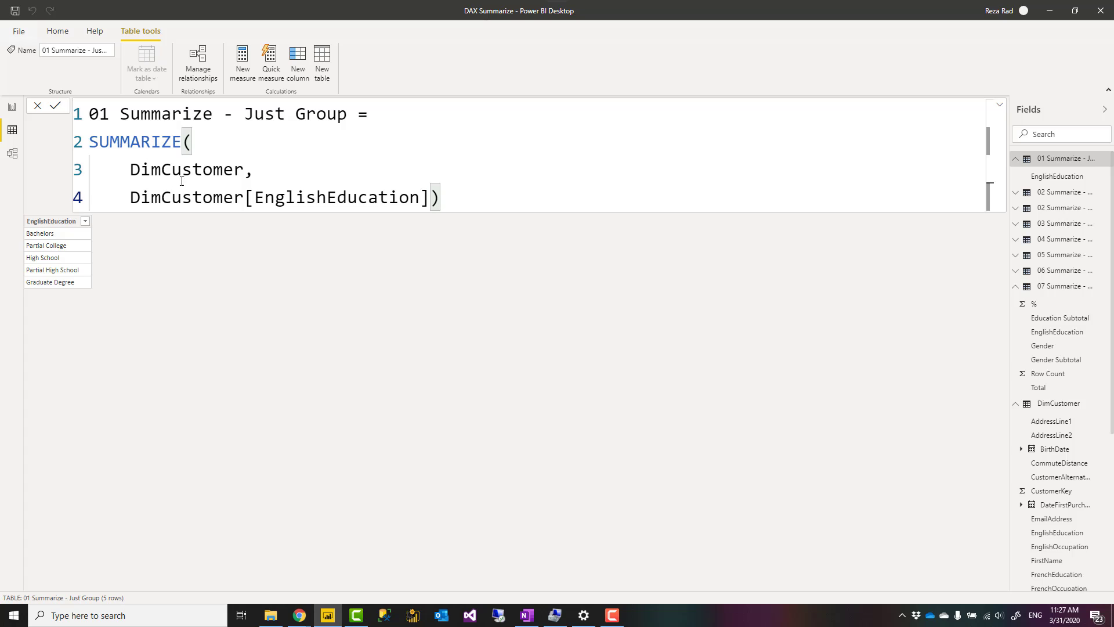
Open the 02 Summarize - with aggregation table and examine its EnglishEducation and Gender grouping columns
{"action": "left_click", "coordinate": [1060, 198]}
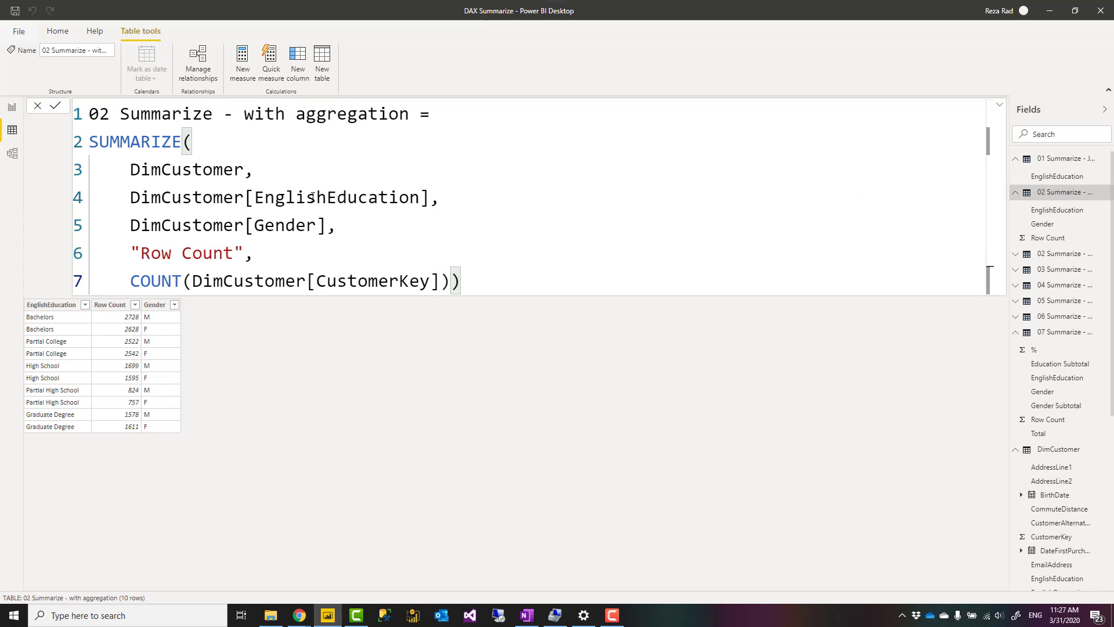
{"action": "left_click", "coordinate": [216, 206]}
{"action": "left_click_drag", "start_coordinate": [130, 198], "coordinate": [353, 226]}
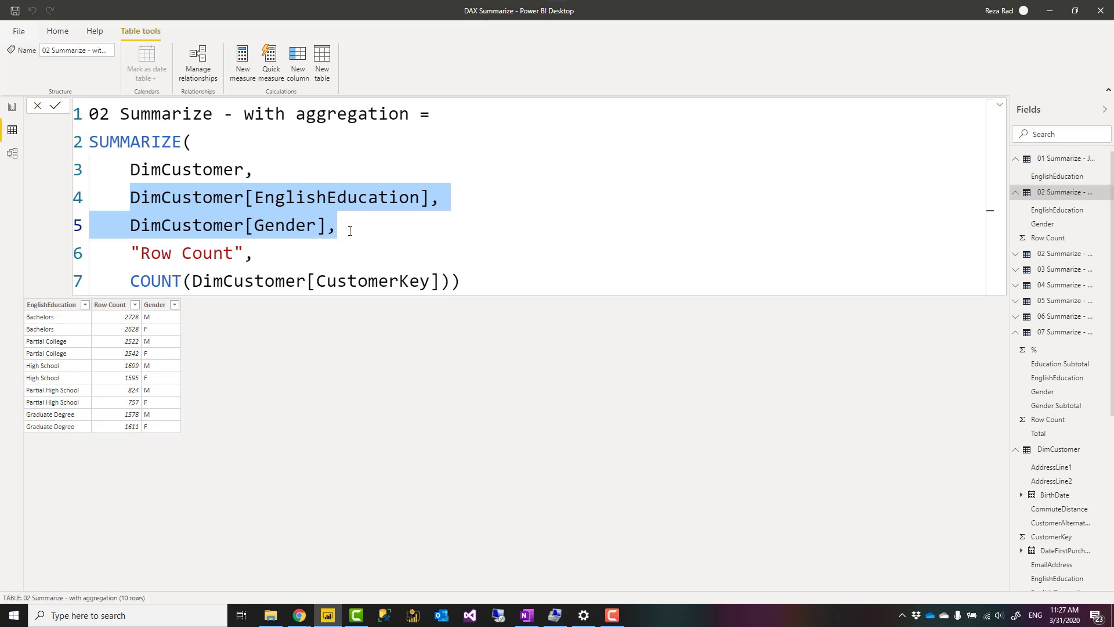
{"action": "left_click", "coordinate": [350, 231]}
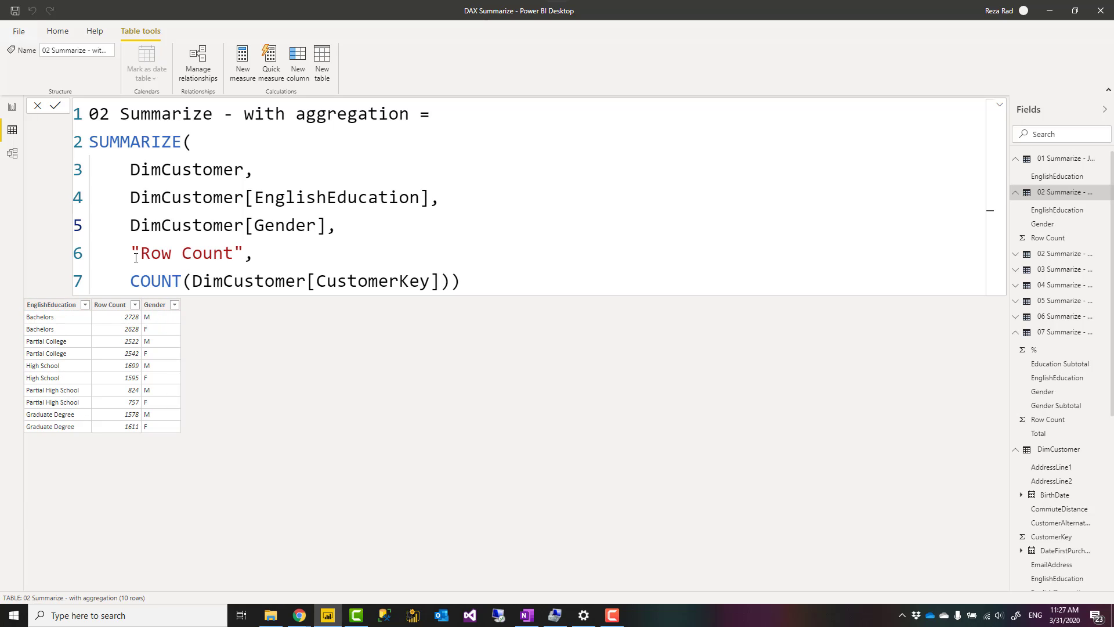
Examine the "Row Count" column name and its COUNT(DimCustomer[CustomerKey]) expression in the aggregation formula
{"action": "left_click_drag", "start_coordinate": [129, 253], "coordinate": [244, 253]}
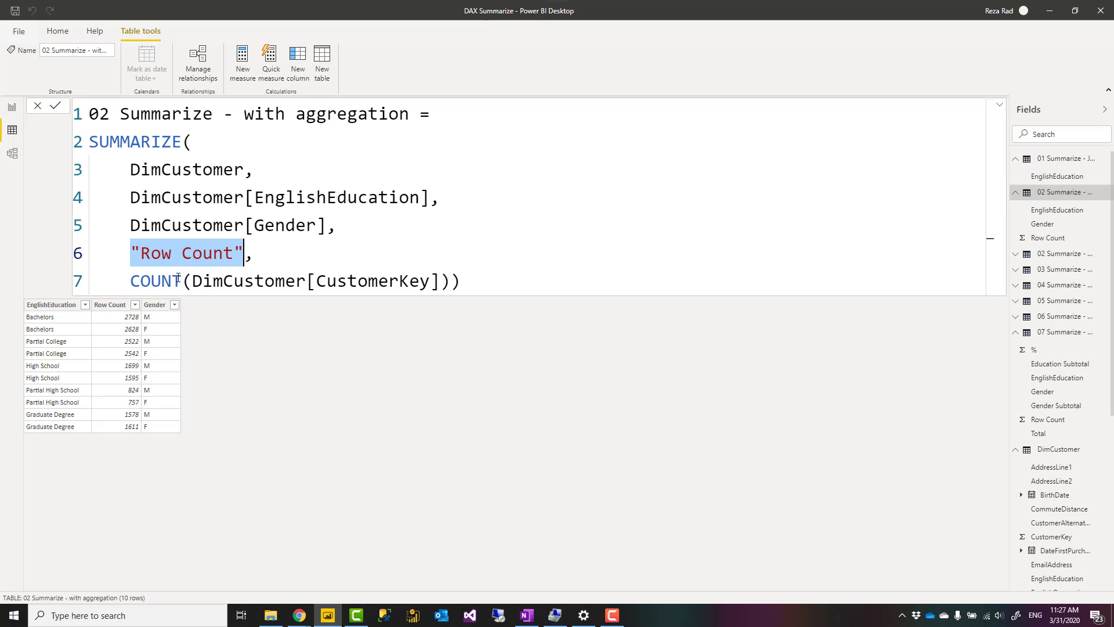
{"action": "left_click_drag", "start_coordinate": [130, 281], "coordinate": [452, 280]}
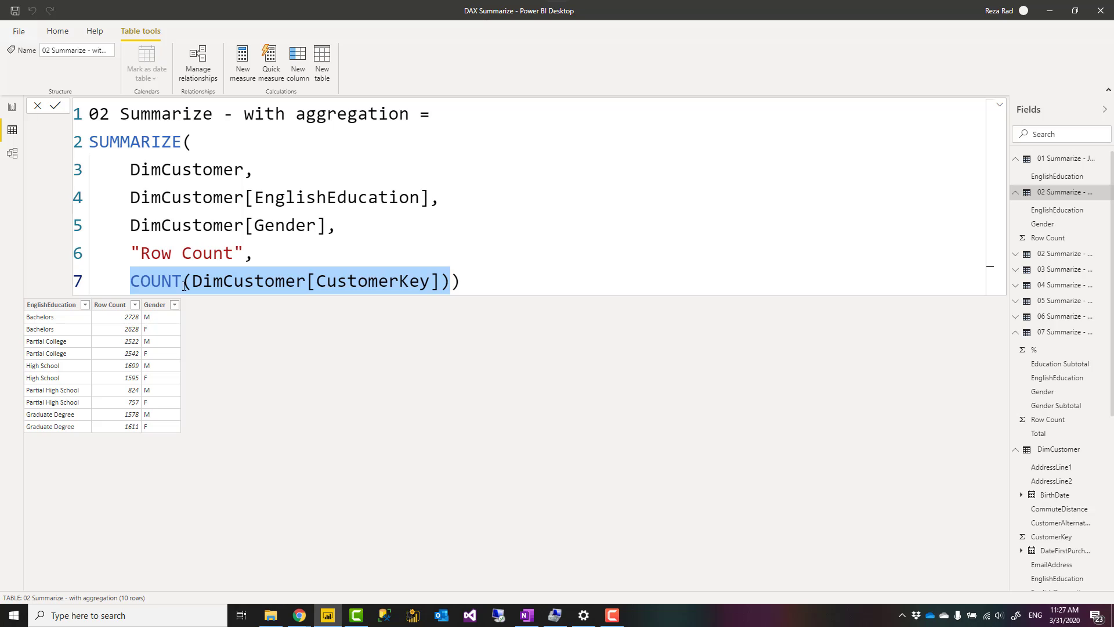
{"action": "left_click", "coordinate": [450, 288]}
{"action": "left_click_drag", "start_coordinate": [131, 253], "coordinate": [242, 254]}
{"action": "left_click_drag", "start_coordinate": [130, 281], "coordinate": [450, 275]}
{"action": "left_click", "coordinate": [342, 232]}
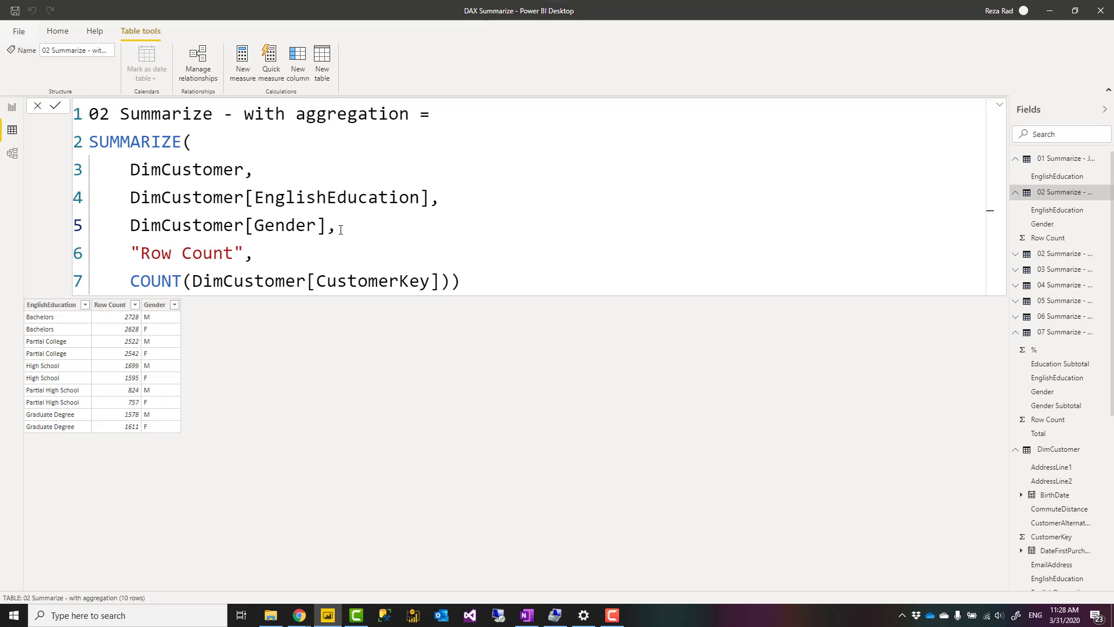
Open the 02 Summarize - with Rollup table and examine ROLLUP(DimCustomer[Gender]) alongside the resulting rows
{"action": "left_click", "coordinate": [1050, 257]}
{"action": "left_click", "coordinate": [395, 149]}
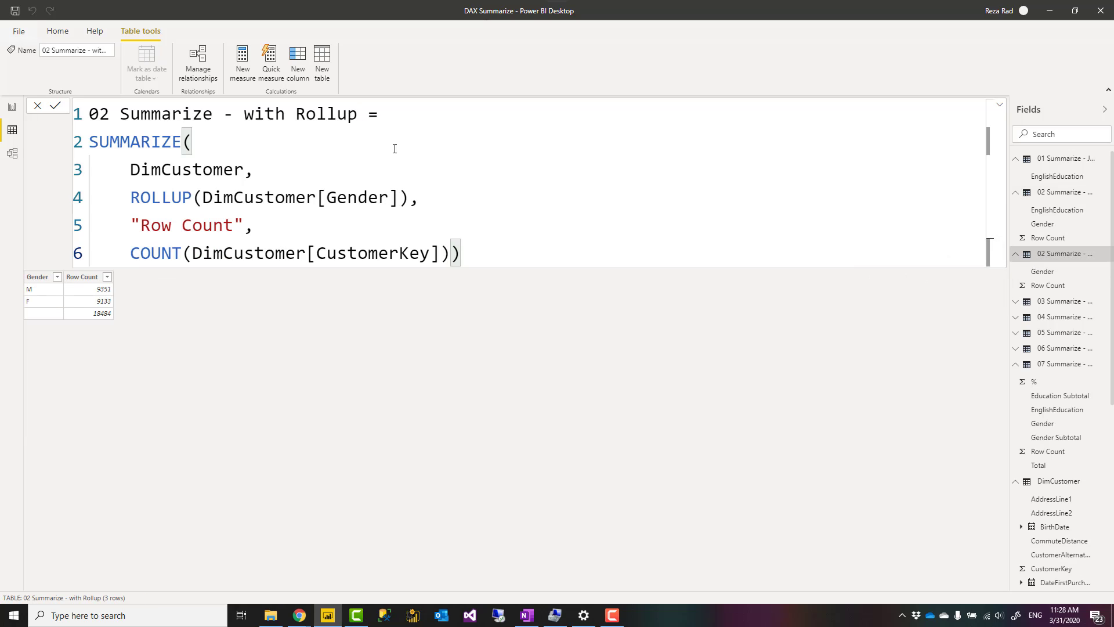
{"action": "double_click", "coordinate": [313, 119]}
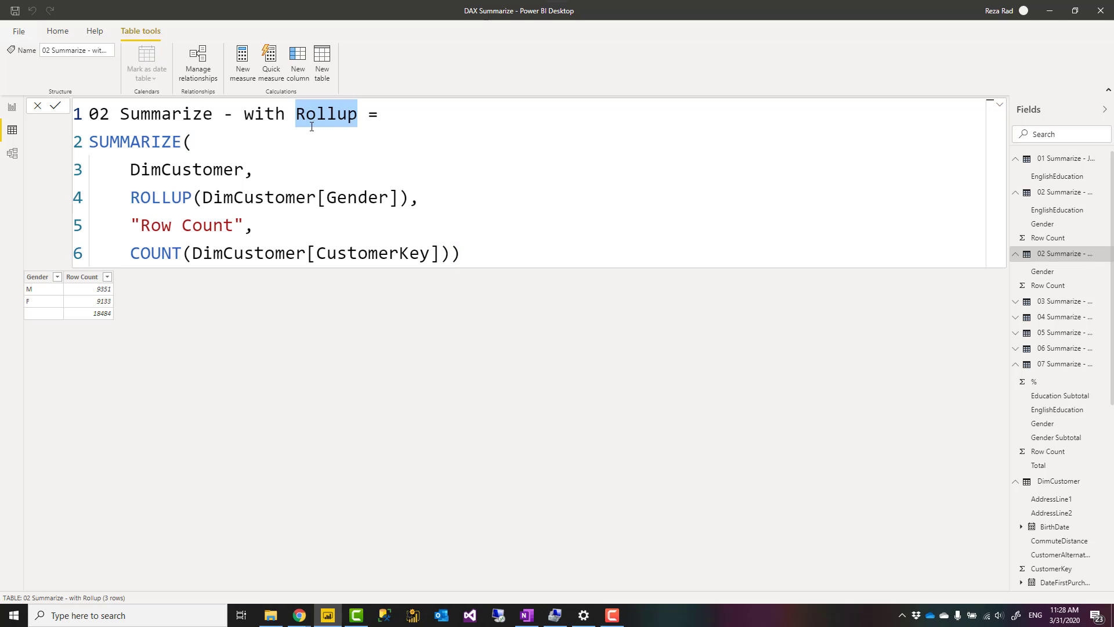
{"action": "left_click", "coordinate": [202, 145]}
{"action": "left_click_drag", "start_coordinate": [130, 200], "coordinate": [192, 194]}
{"action": "left_click_drag", "start_coordinate": [409, 198], "coordinate": [132, 201]}
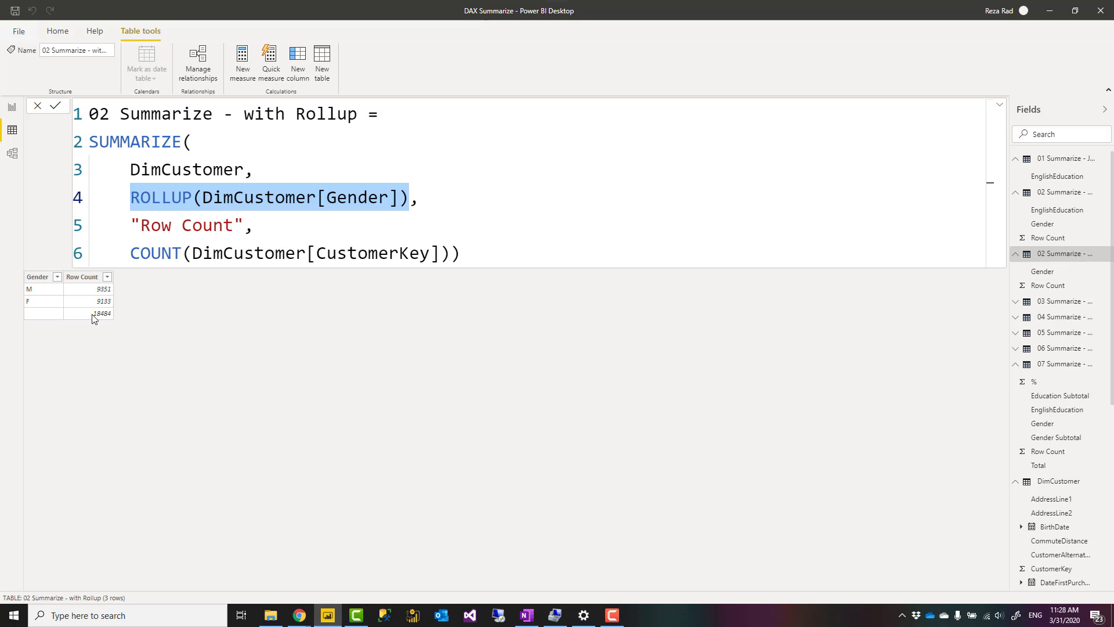
{"action": "left_click", "coordinate": [425, 198]}
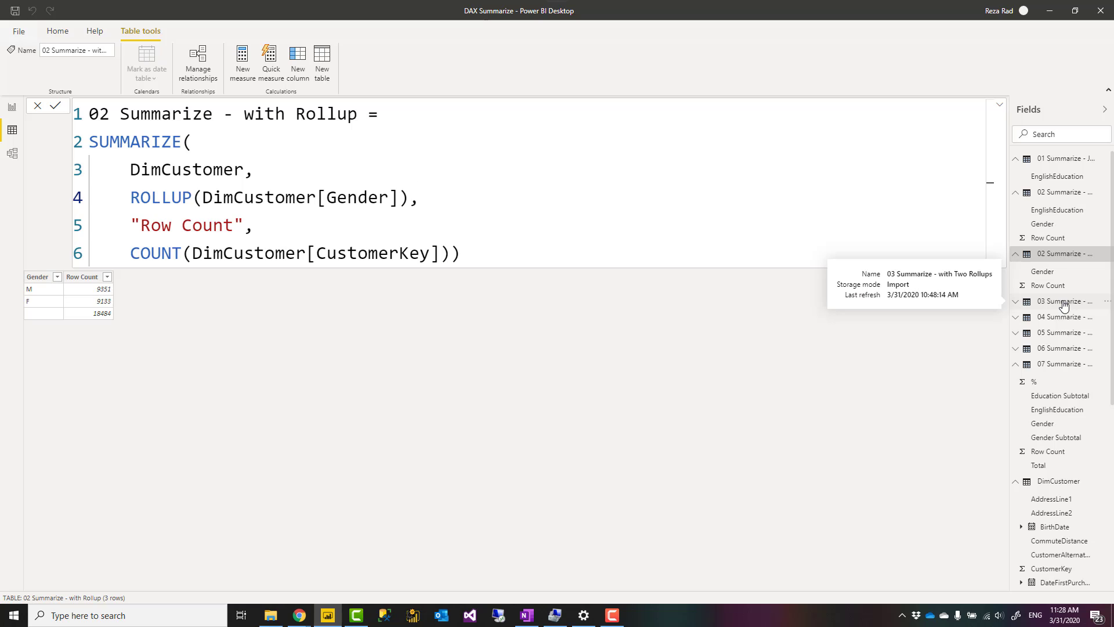
Open the 03 Summarize - with Two Rollups table and examine the Gender and EnglishEducation columns inside its ROLLUP
{"action": "left_click", "coordinate": [1062, 302]}
{"action": "double_click", "coordinate": [147, 198]}
{"action": "left_click_drag", "start_coordinate": [133, 197], "coordinate": [410, 200]}
{"action": "left_click", "coordinate": [275, 197]}
{"action": "left_click", "coordinate": [472, 197]}
{"action": "left_click", "coordinate": [733, 199]}
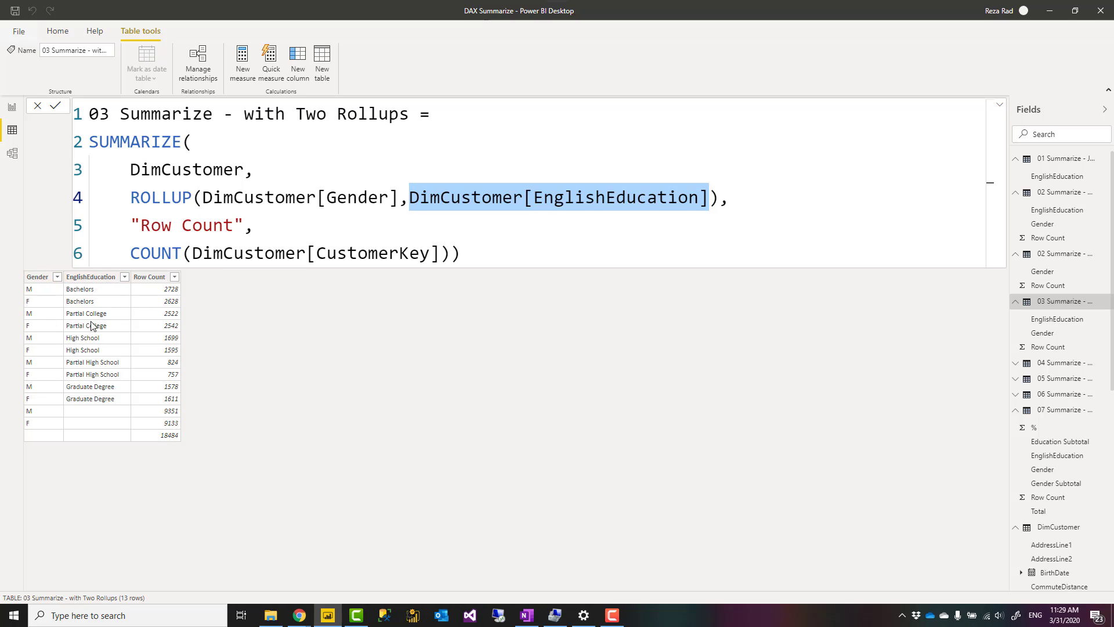
{"action": "left_click", "coordinate": [471, 202]}
{"action": "left_click_drag", "start_coordinate": [410, 197], "coordinate": [712, 196]}
{"action": "left_click_drag", "start_coordinate": [399, 197], "coordinate": [202, 198]}
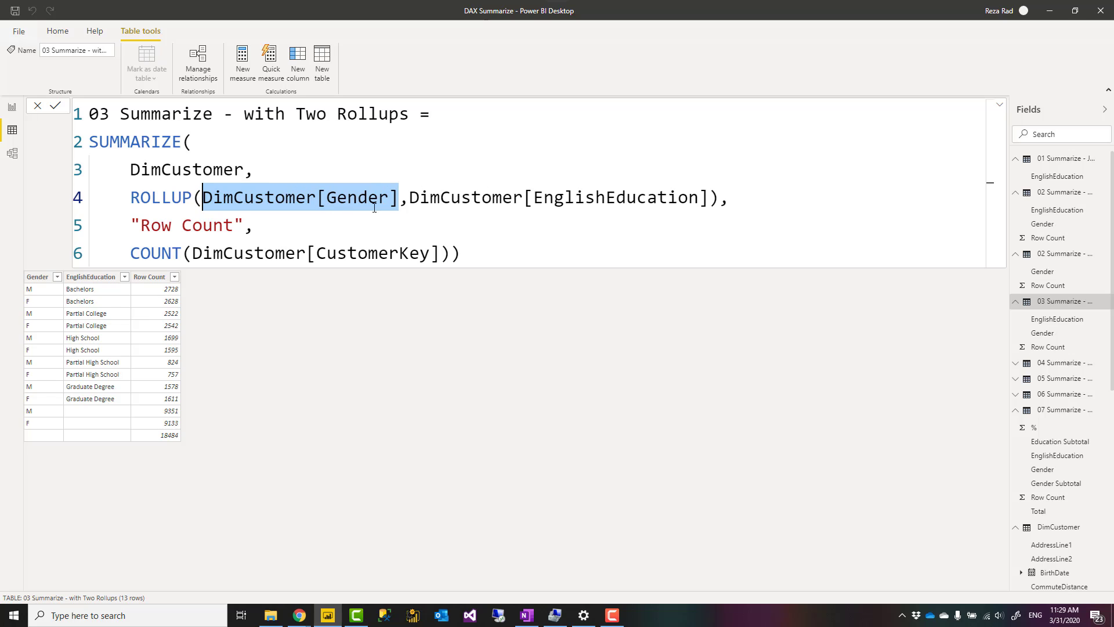
{"action": "left_click", "coordinate": [277, 225]}
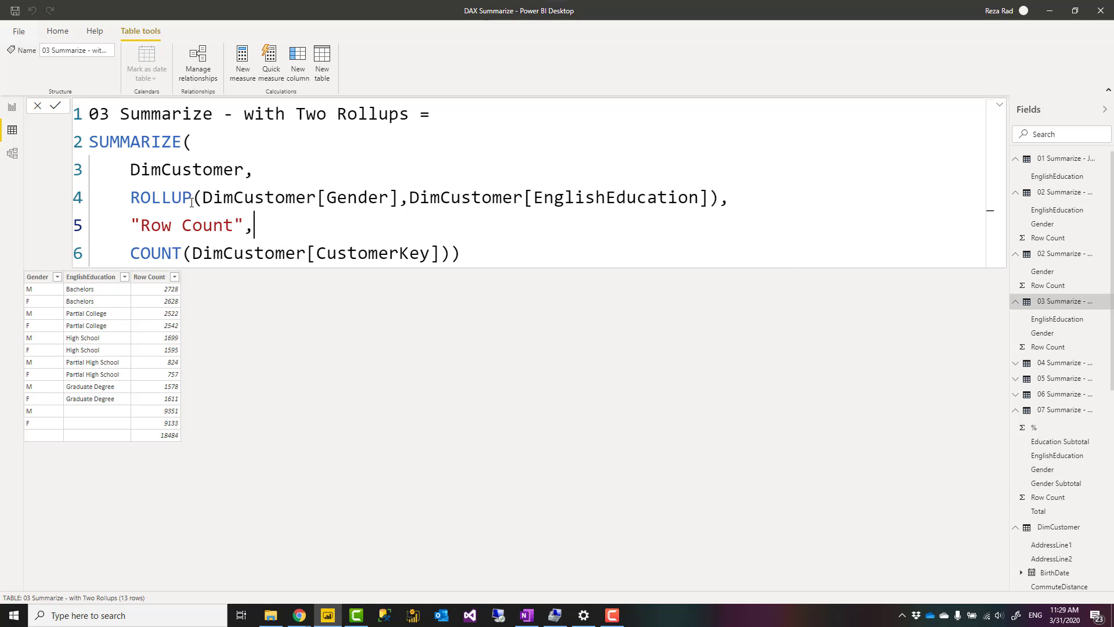
{"action": "left_click", "coordinate": [187, 199]}
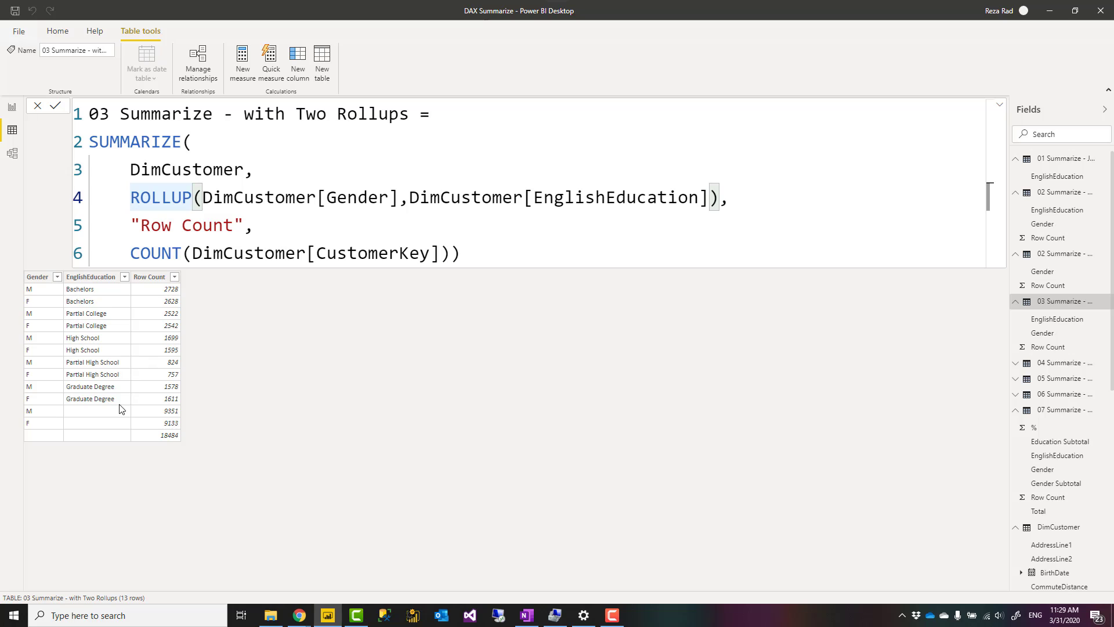
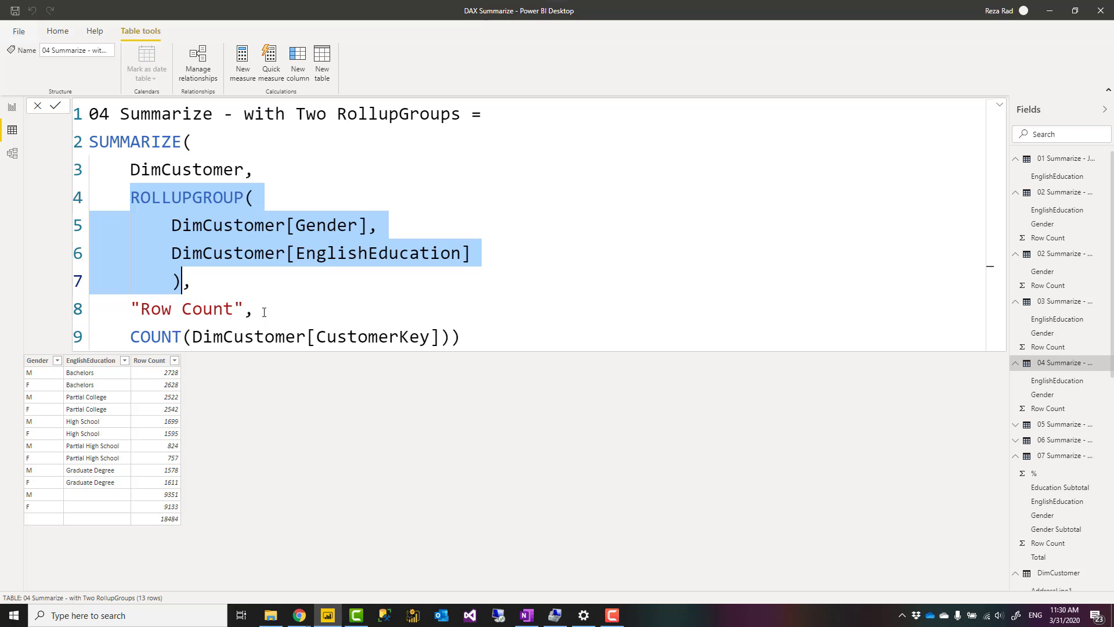
Examine the ROLLUPGROUP function over Gender and EnglishEducation in the 04 Summarize - with Two RollupGroups formula
{"action": "left_click", "coordinate": [264, 312]}
{"action": "left_click", "coordinate": [132, 198]}
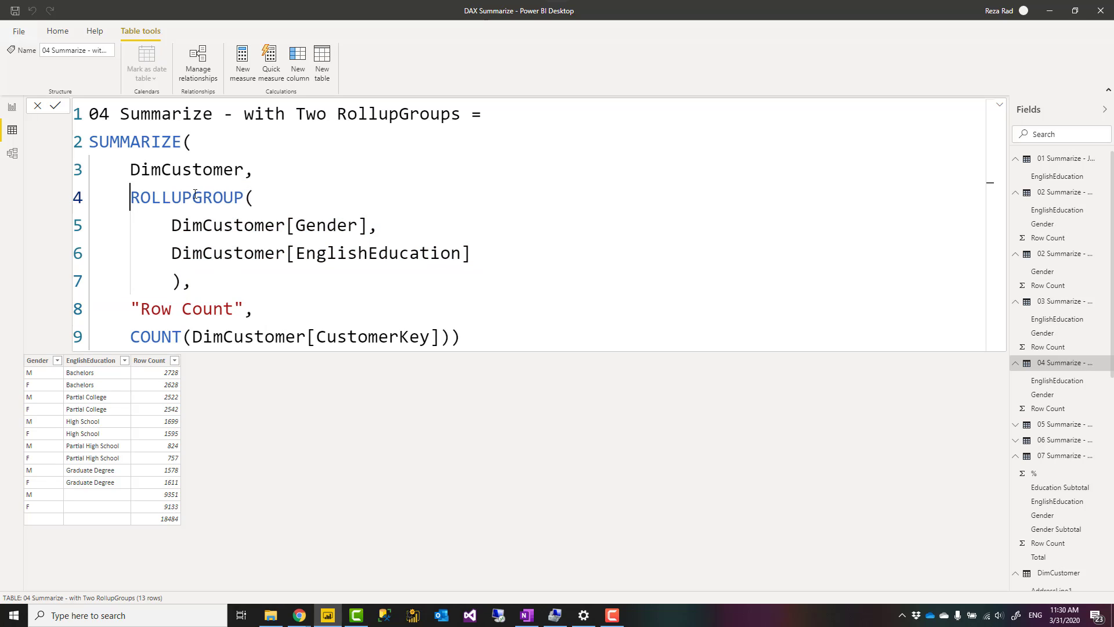
{"action": "double_click", "coordinate": [195, 193]}
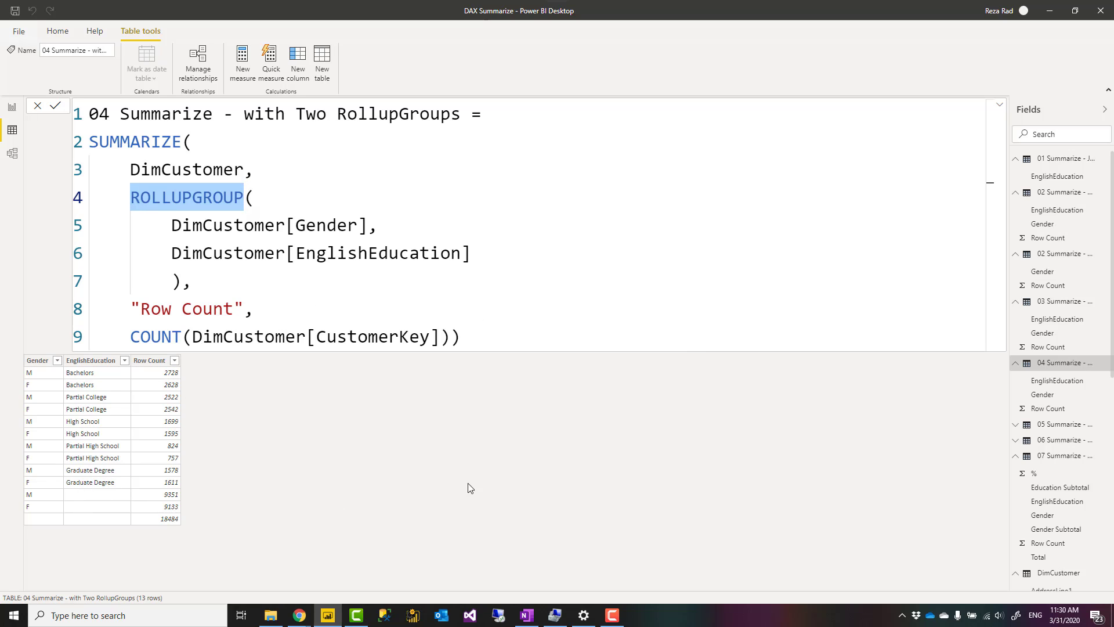
Open the 05 Summarize - with Rollup and Group table and examine the ROLLUPGROUP expression nested inside ROLLUP
{"action": "left_click", "coordinate": [1065, 428]}
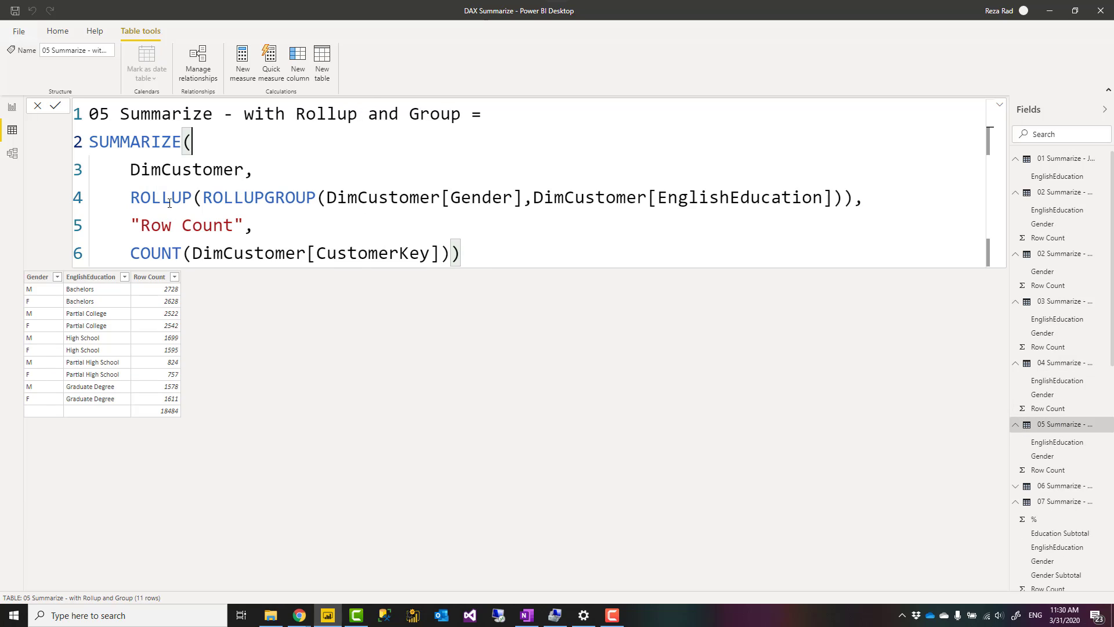
{"action": "left_click_drag", "start_coordinate": [199, 203], "coordinate": [843, 198]}
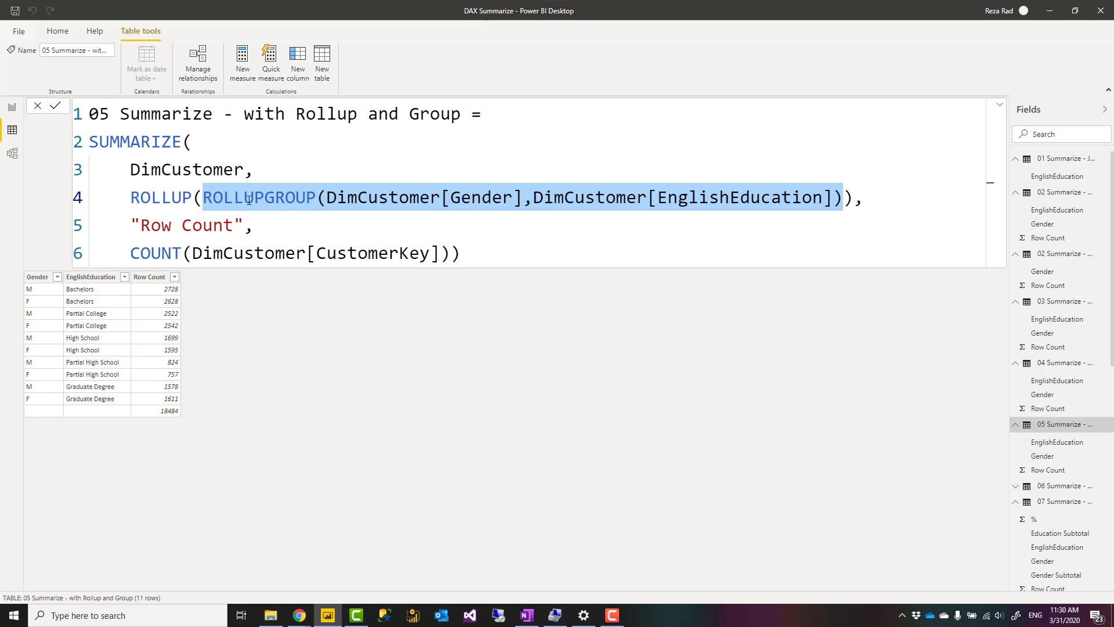
{"action": "left_click", "coordinate": [477, 243]}
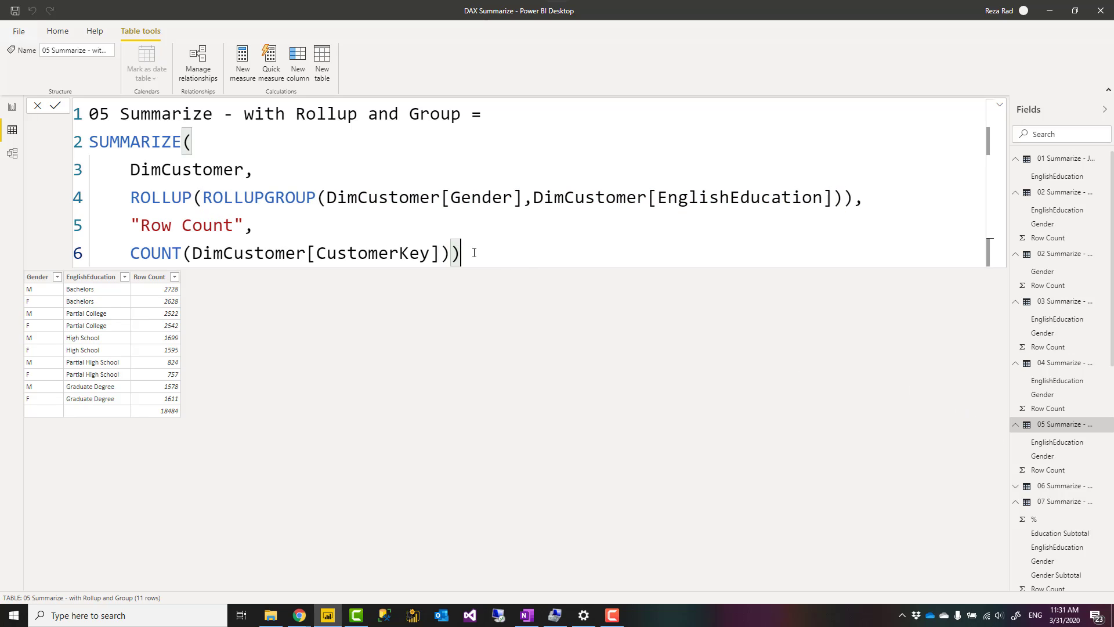
Open the 06 Summarize - with IsSubtotal table and examine the ISSUBTOTAL functions on the Gender Subtotal and Education Subtotal lines
{"action": "left_click", "coordinate": [1062, 488]}
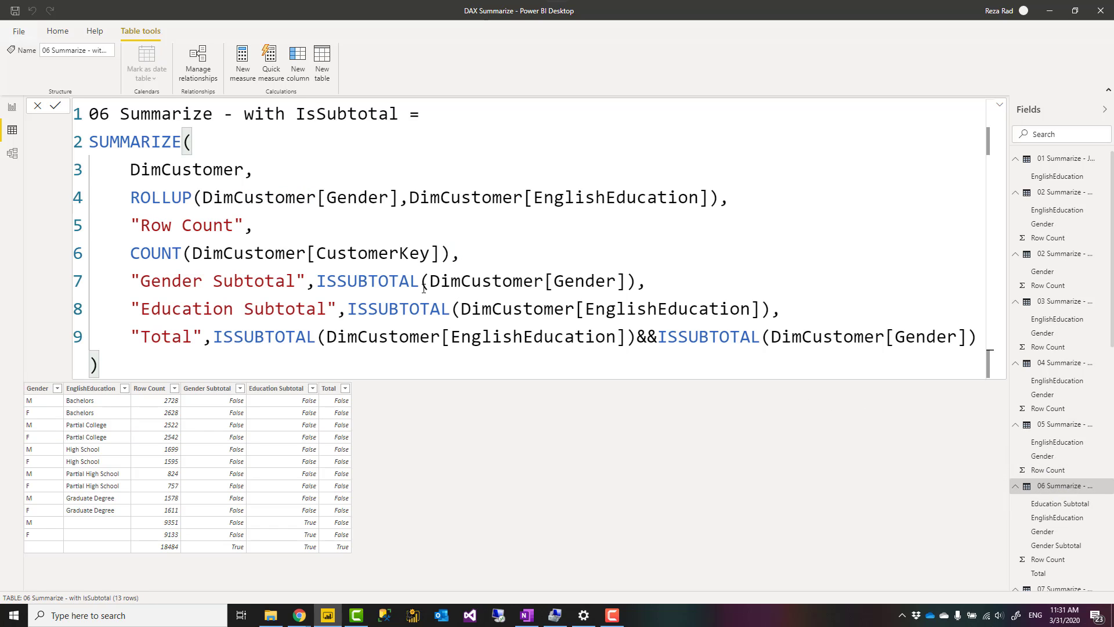
{"action": "double_click", "coordinate": [363, 281]}
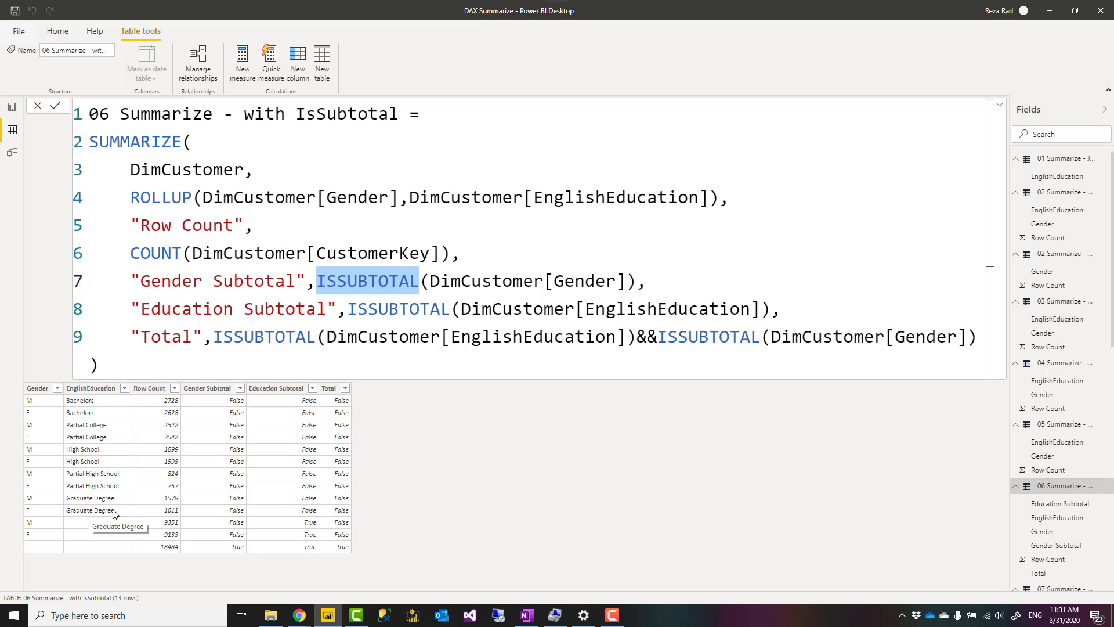
{"action": "double_click", "coordinate": [351, 309]}
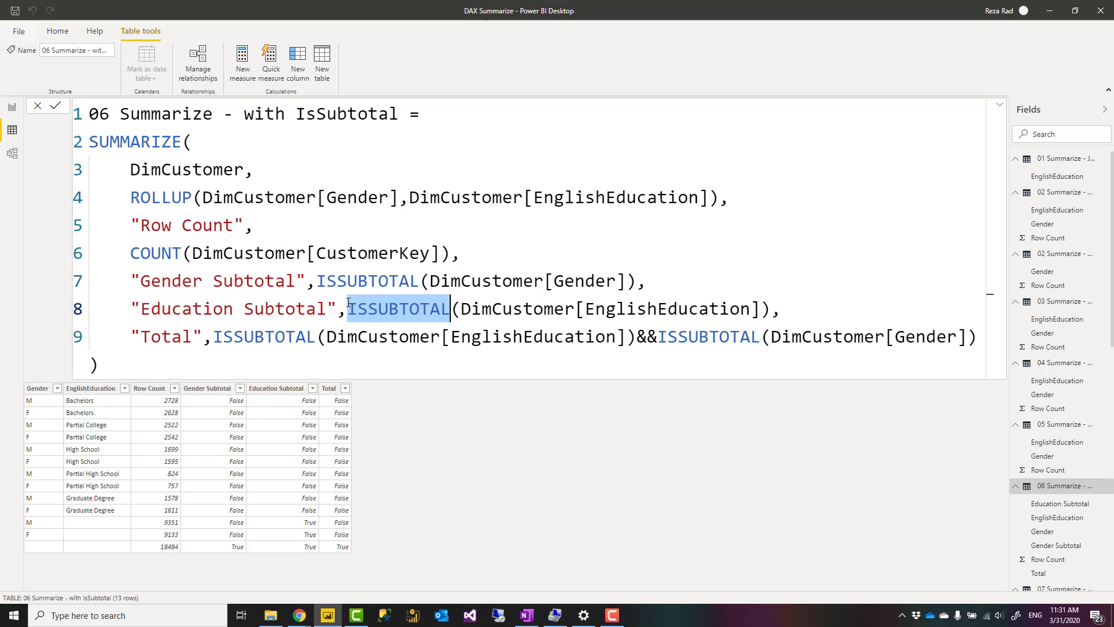
{"action": "left_click", "coordinate": [347, 281]}
{"action": "double_click", "coordinate": [368, 281]}
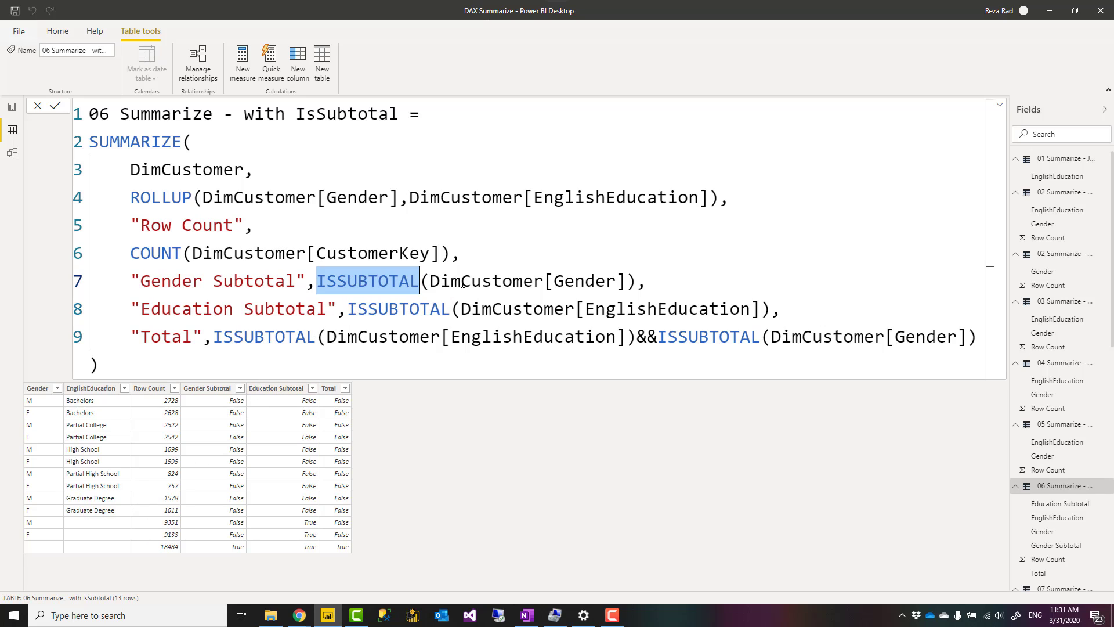
{"action": "key", "text": "Right"}
{"action": "key", "text": "Right"}
{"action": "key", "text": "Right"}
{"action": "key", "text": "Right"}
{"action": "key", "text": "Right"}
{"action": "double_click", "coordinate": [368, 281]}
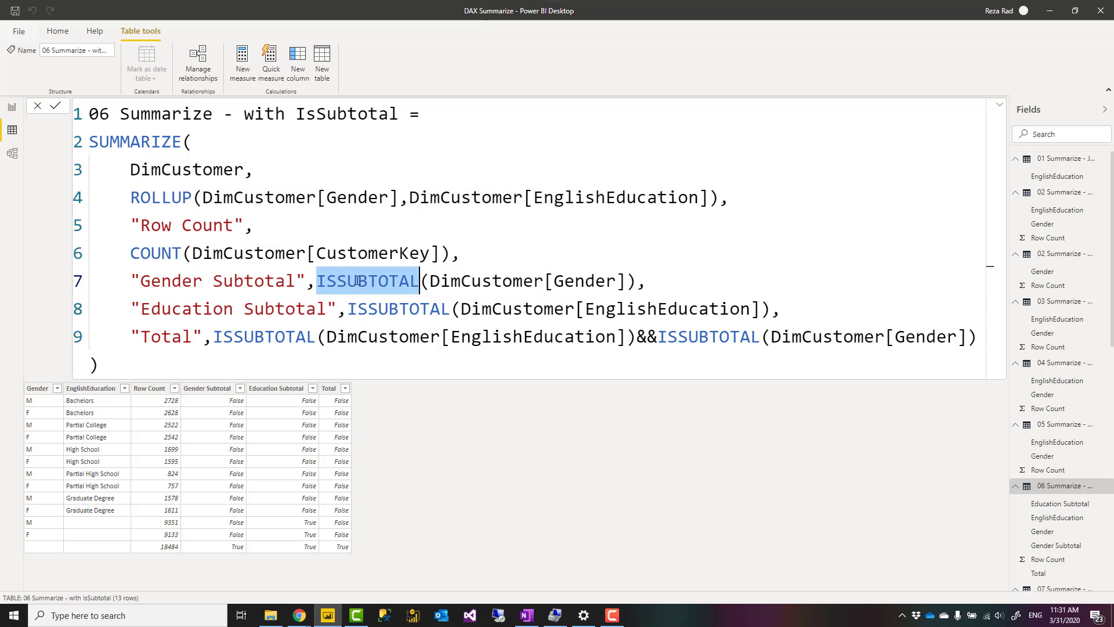
Examine the "Gender Subtotal" column definition, including the DimCustomer[Gender] argument passed to ISSUBTOTAL
{"action": "left_click", "coordinate": [627, 281]}
{"action": "left_click_drag", "start_coordinate": [626, 281], "coordinate": [430, 281]}
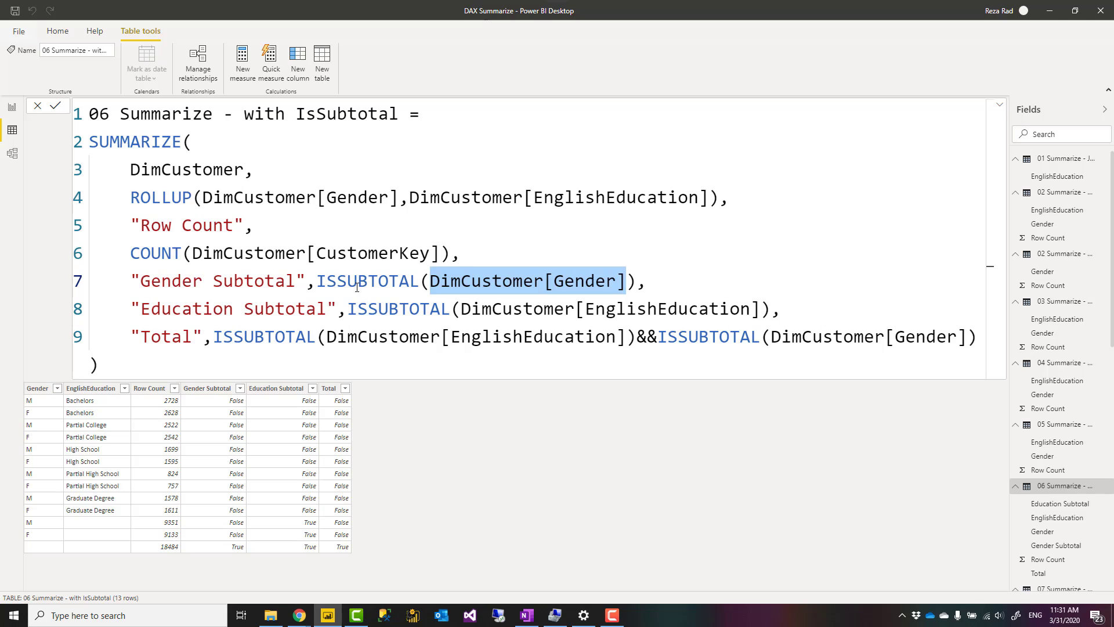
{"action": "left_click_drag", "start_coordinate": [317, 281], "coordinate": [636, 281]}
{"action": "left_click", "coordinate": [657, 278]}
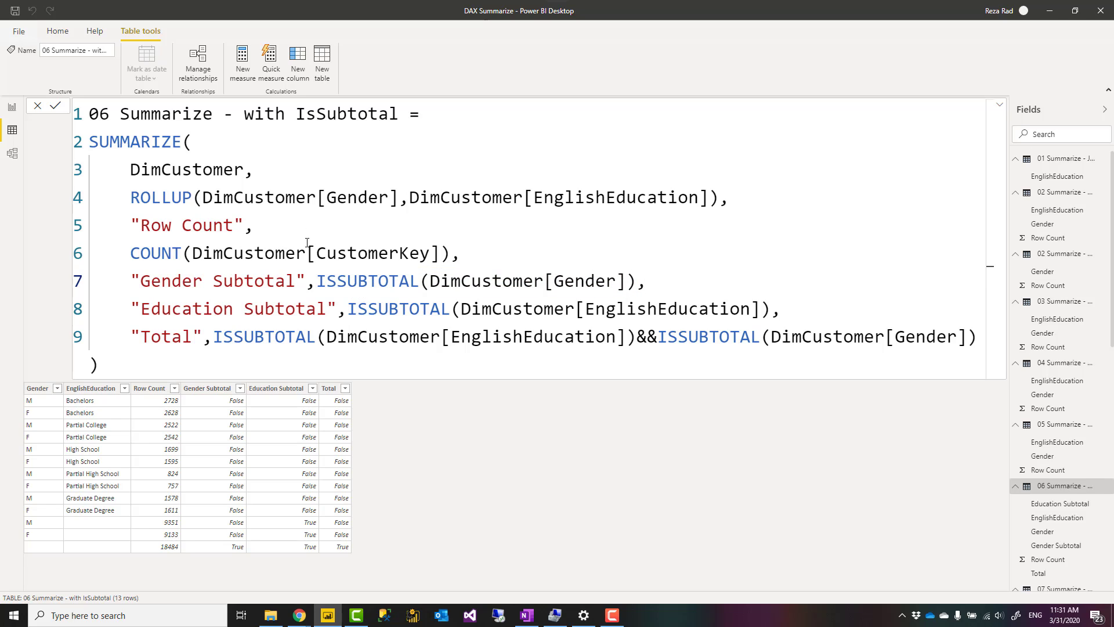
{"action": "left_click_drag", "start_coordinate": [133, 281], "coordinate": [656, 269]}
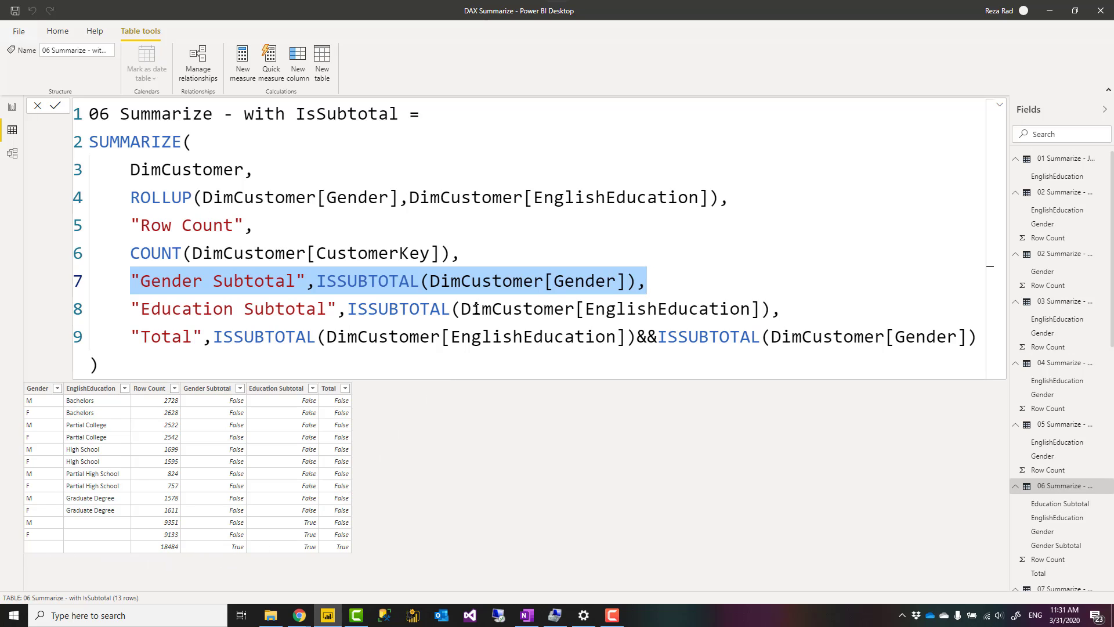
Examine the "Education Subtotal" definition and the "Total" definition that combines both ISSUBTOTAL checks with &&
{"action": "left_click", "coordinate": [369, 309]}
{"action": "left_click_drag", "start_coordinate": [127, 306], "coordinate": [775, 311]}
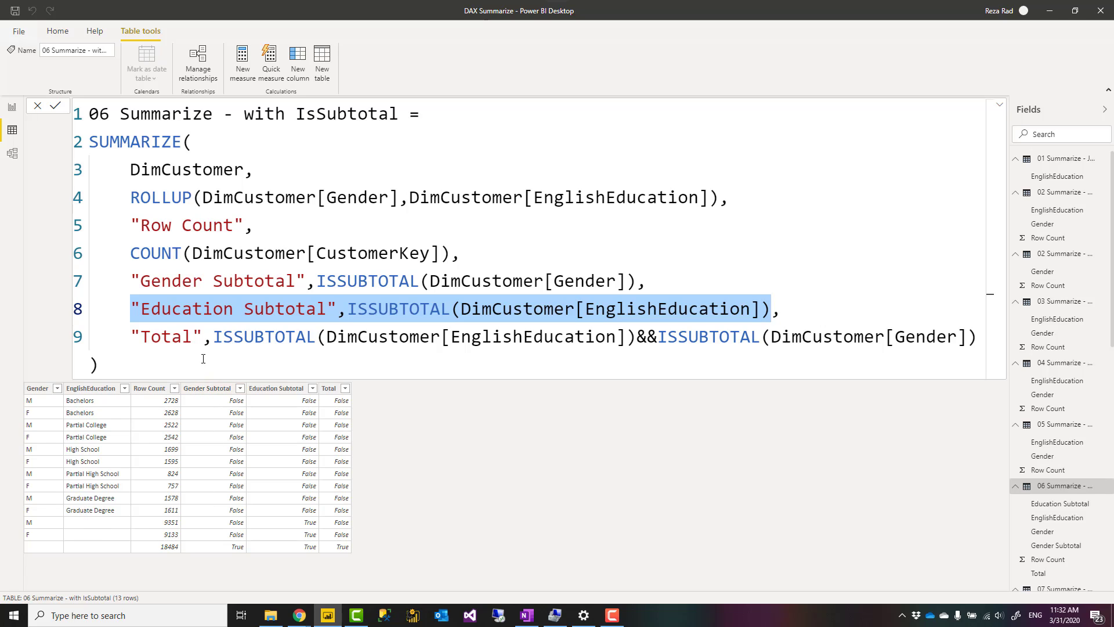
{"action": "left_click", "coordinate": [214, 337]}
{"action": "left_click_drag", "start_coordinate": [131, 336], "coordinate": [977, 336]}
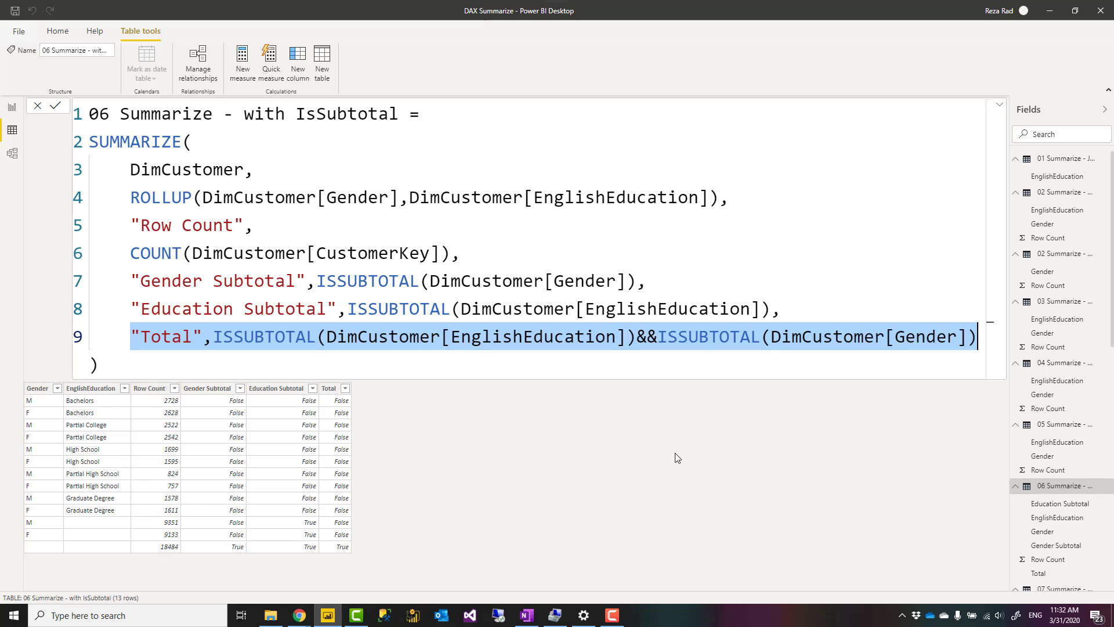
Open the 07 Summarize - with IsSubtotal for % calc table and examine the IF expression defining "%" alongside the result rows
{"action": "left_click", "coordinate": [1057, 595]}
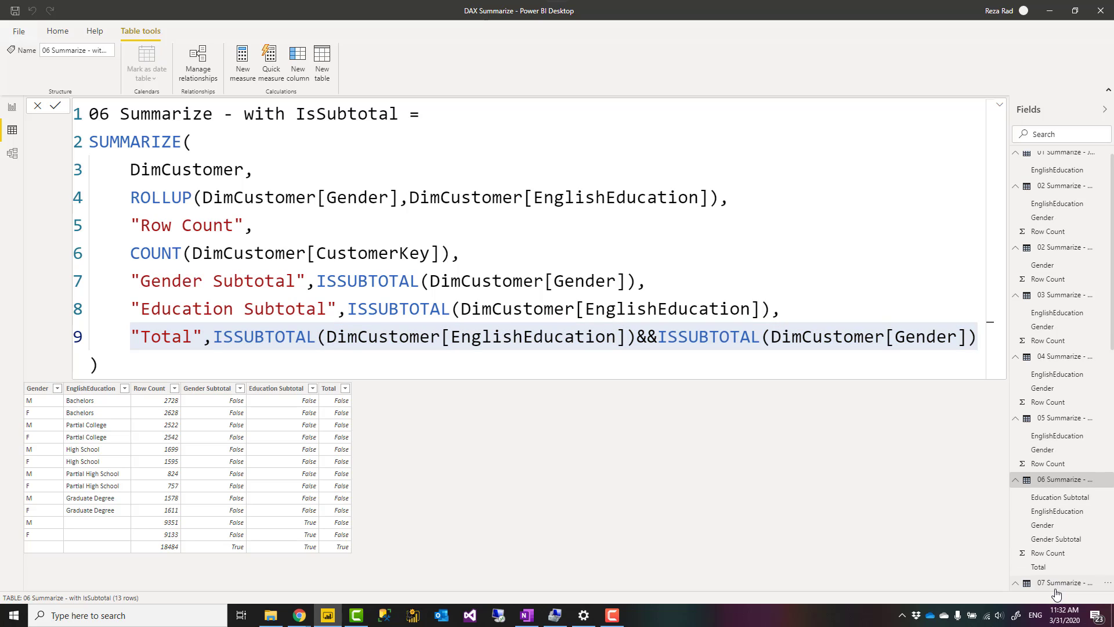
{"action": "scroll", "coordinate": [328, 180], "scroll_direction": "down", "scroll_amount": 1}
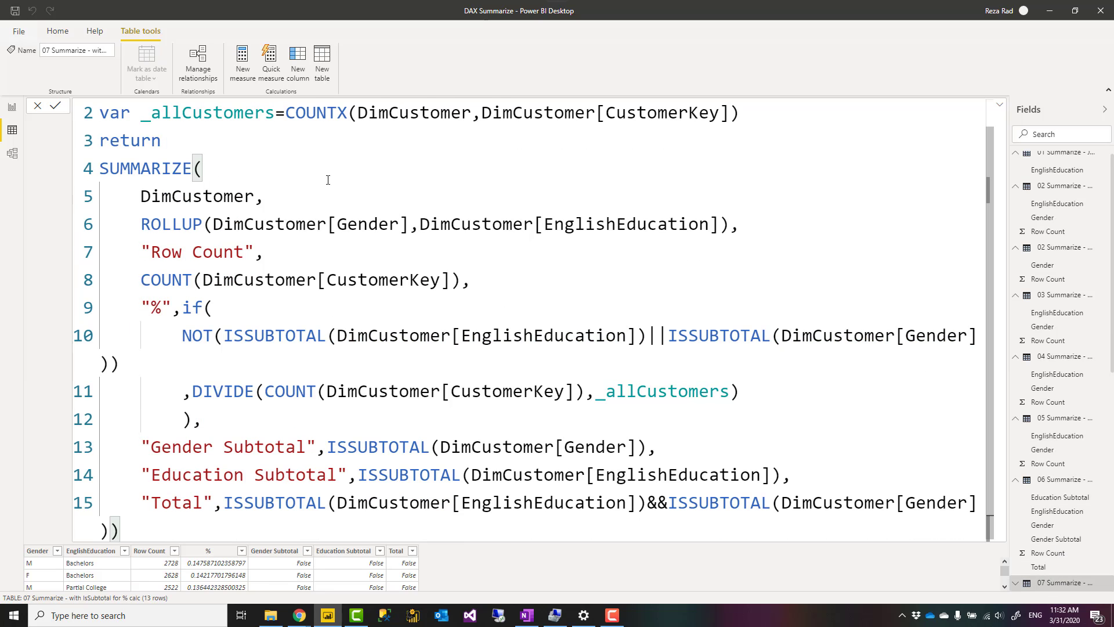
{"action": "scroll", "coordinate": [327, 191], "scroll_direction": "down", "scroll_amount": 1, "text": "ctrl"}
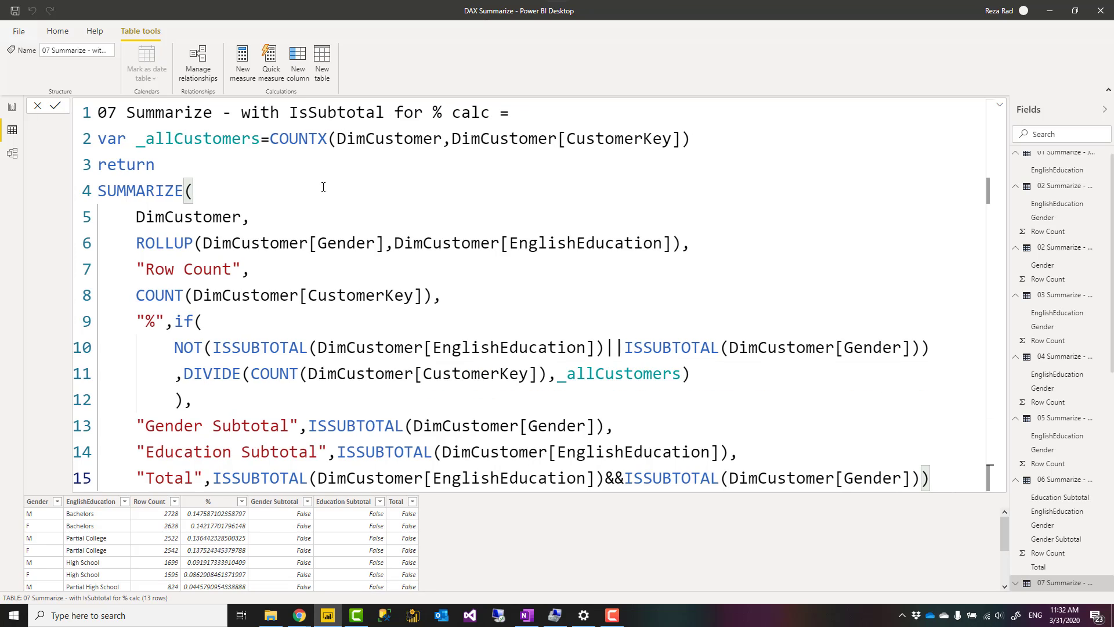
{"action": "scroll", "coordinate": [377, 148], "scroll_direction": "down", "scroll_amount": 1, "text": "ctrl"}
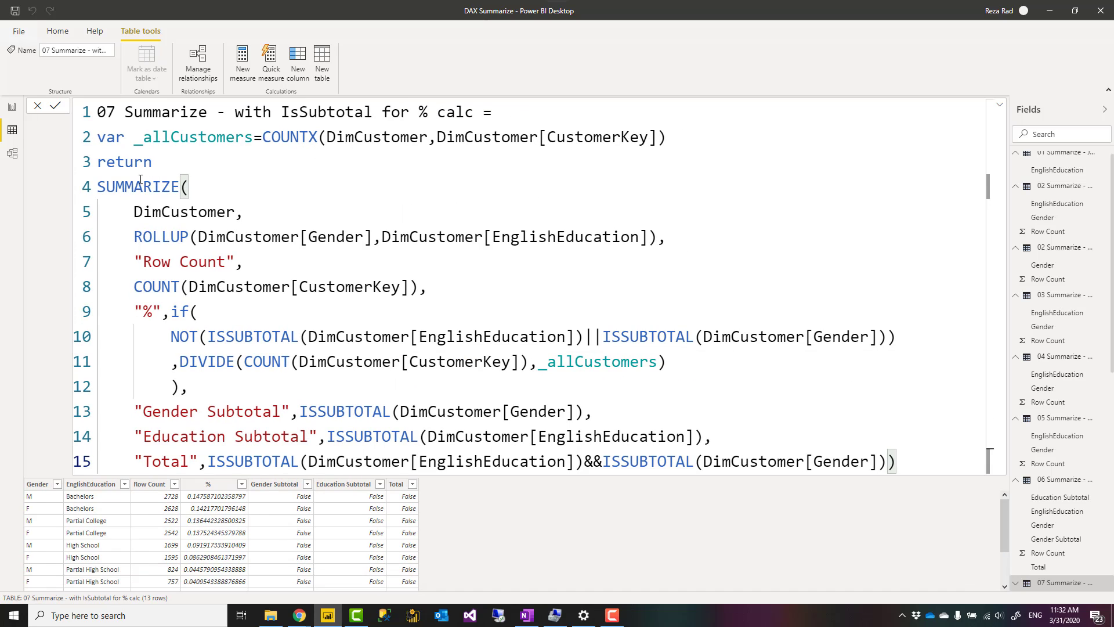
{"action": "left_click_drag", "start_coordinate": [175, 312], "coordinate": [182, 384]}
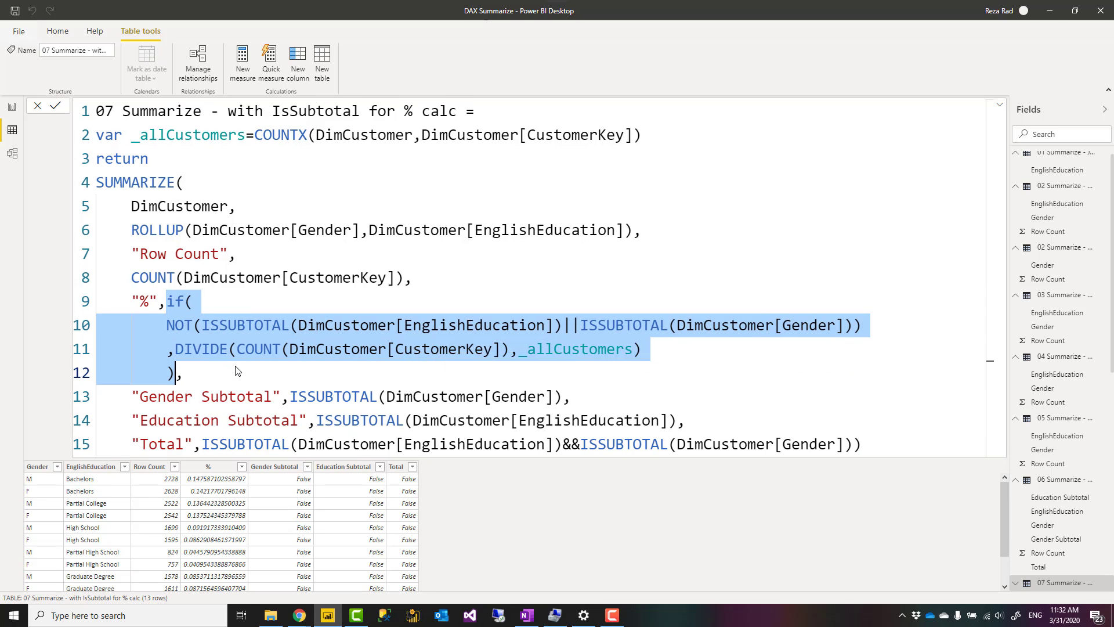
{"action": "scroll", "coordinate": [229, 374], "scroll_direction": "down", "scroll_amount": 2, "text": "ctrl"}
{"action": "scroll", "coordinate": [232, 366], "scroll_direction": "down", "scroll_amount": 1, "text": "ctrl"}
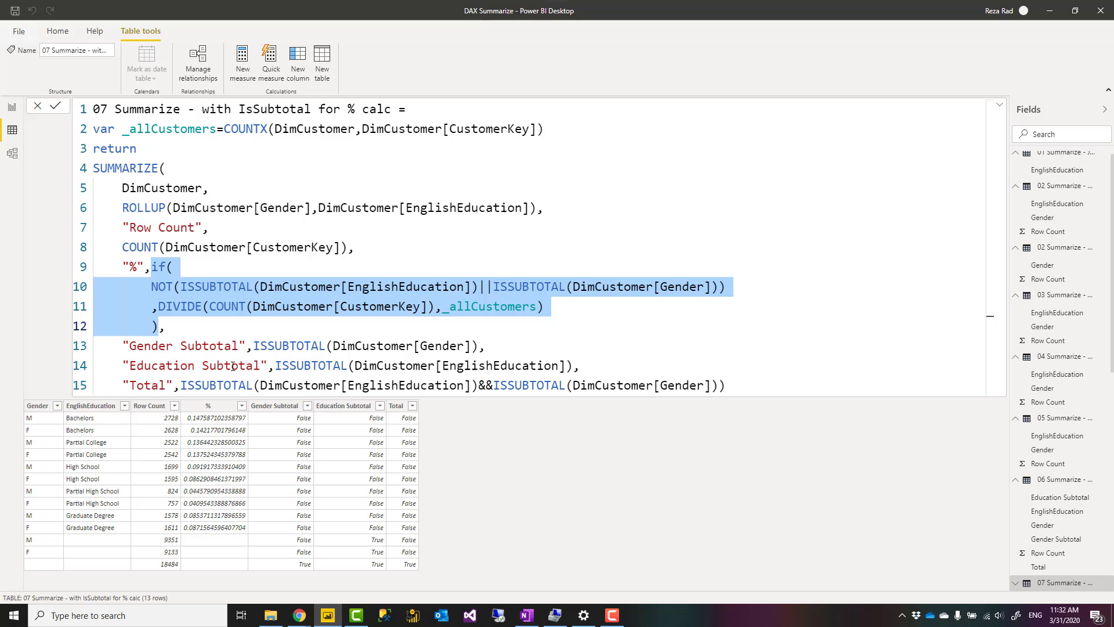
Examine the NOT condition over the two ISSUBTOTAL checks and the DIVIDE of the customer count by _allCustomers
{"action": "left_click", "coordinate": [194, 323]}
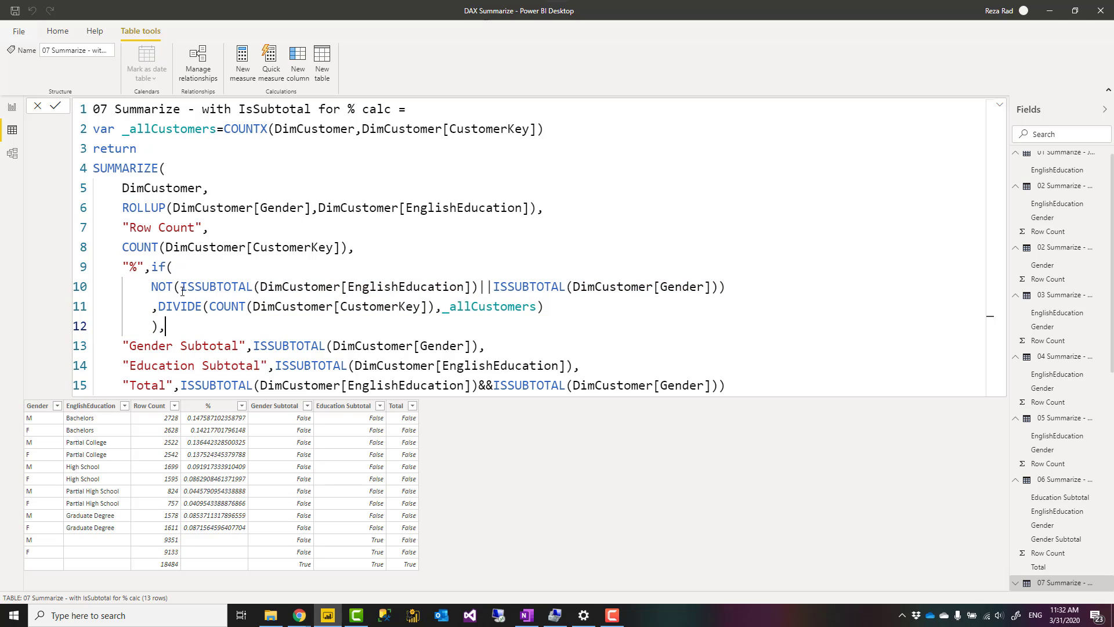
{"action": "left_click_drag", "start_coordinate": [181, 291], "coordinate": [720, 289]}
{"action": "mouse_move", "coordinate": [153, 289]}
{"action": "left_mouse_down"}
{"action": "mouse_move", "coordinate": [169, 288]}
{"action": "mouse_move", "coordinate": [168, 277]}
{"action": "left_mouse_up"}
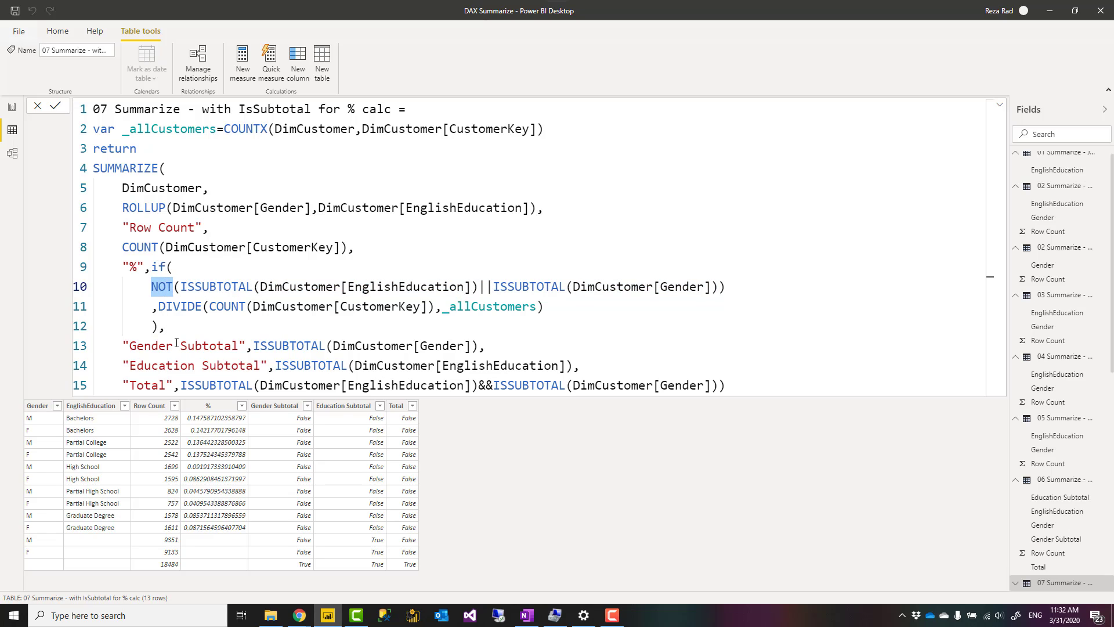
{"action": "double_click", "coordinate": [197, 307]}
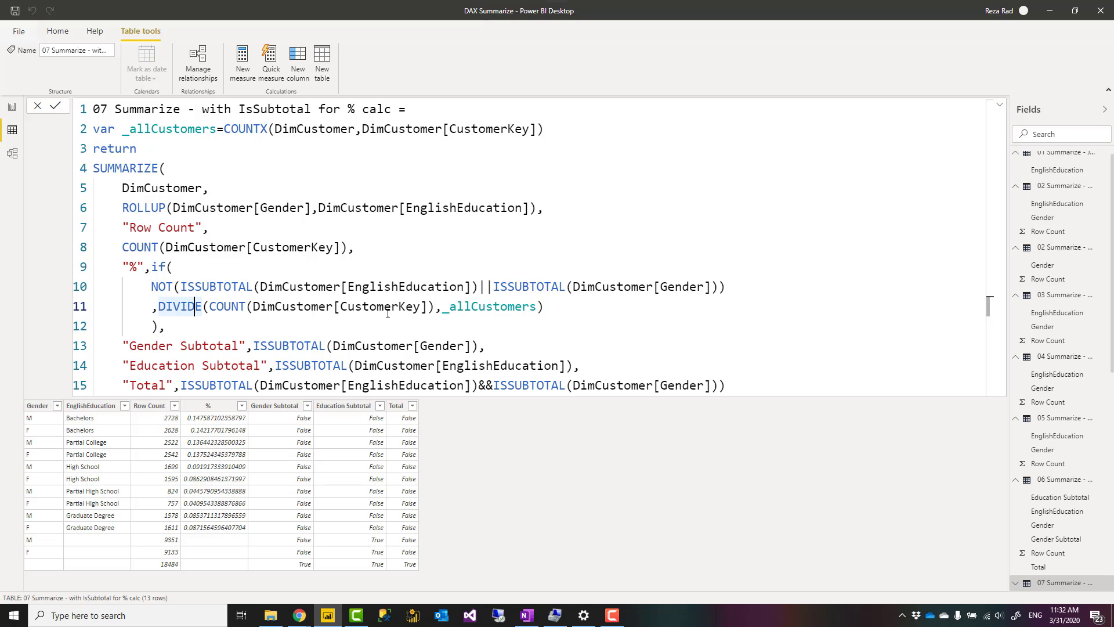
{"action": "left_click_drag", "start_coordinate": [158, 308], "coordinate": [537, 308]}
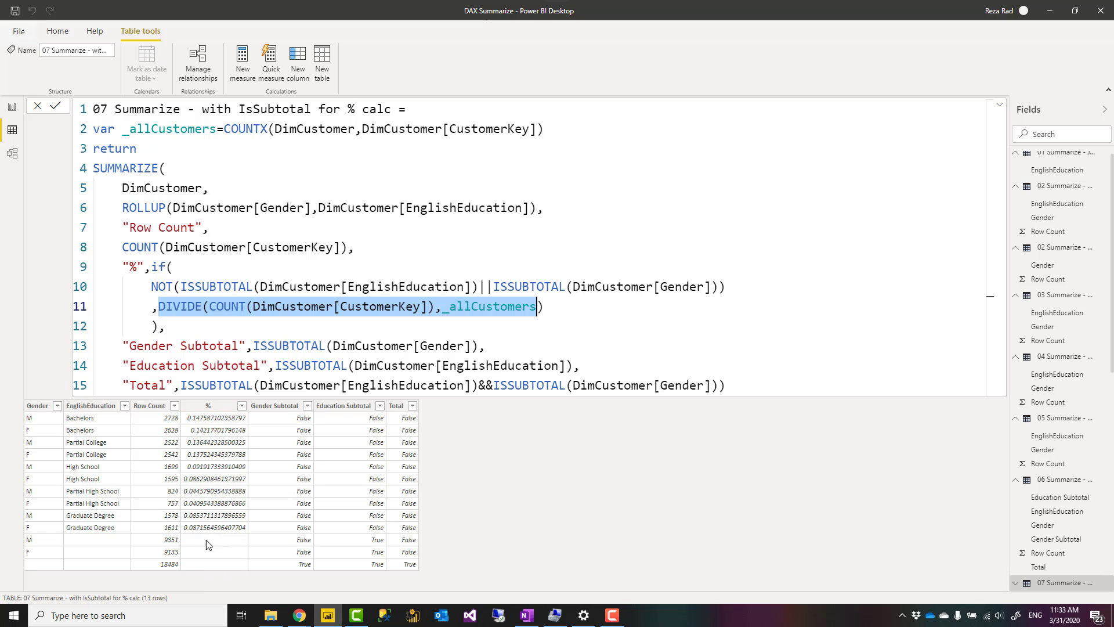
Format the % column of the 07 Summarize table as a percentage with 2 decimal places
{"action": "left_click", "coordinate": [216, 408]}
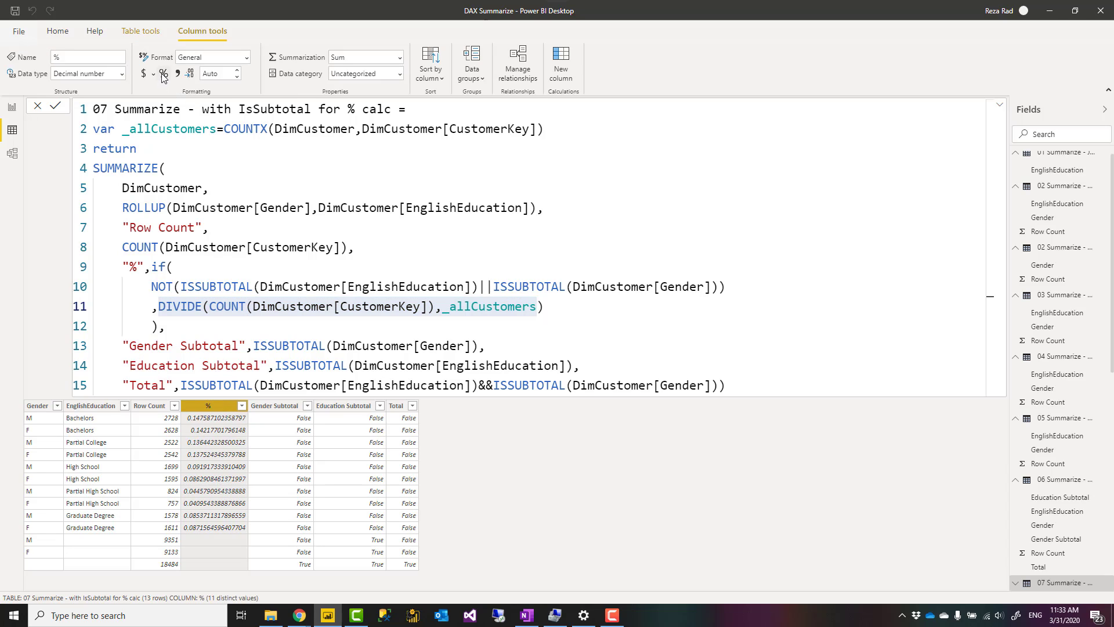
{"action": "left_click", "coordinate": [163, 75]}
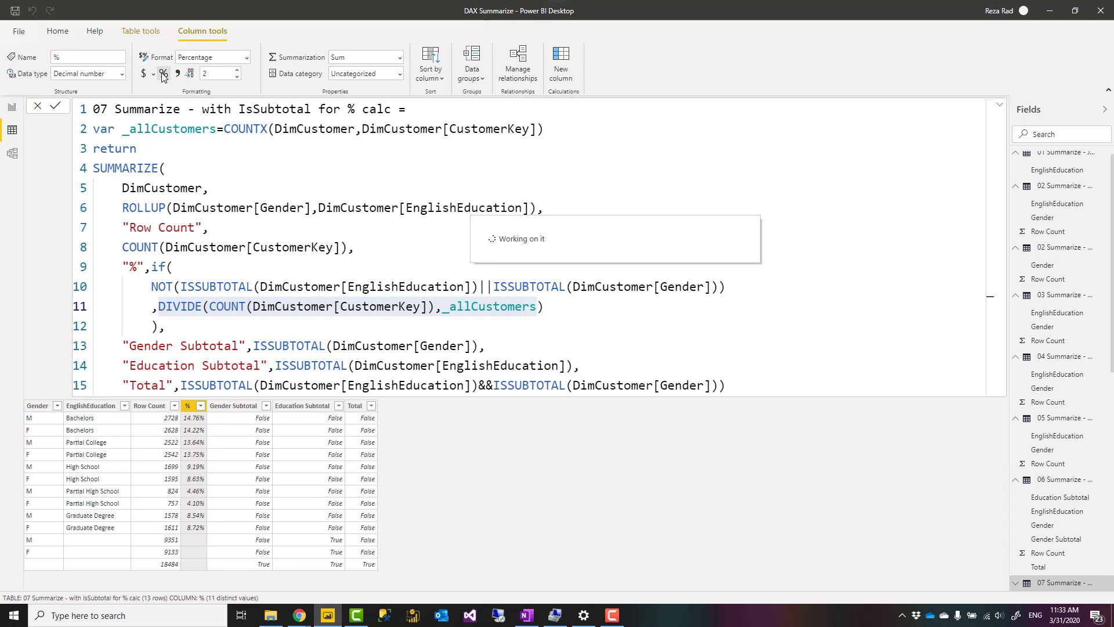
{"action": "left_click", "coordinate": [240, 317]}
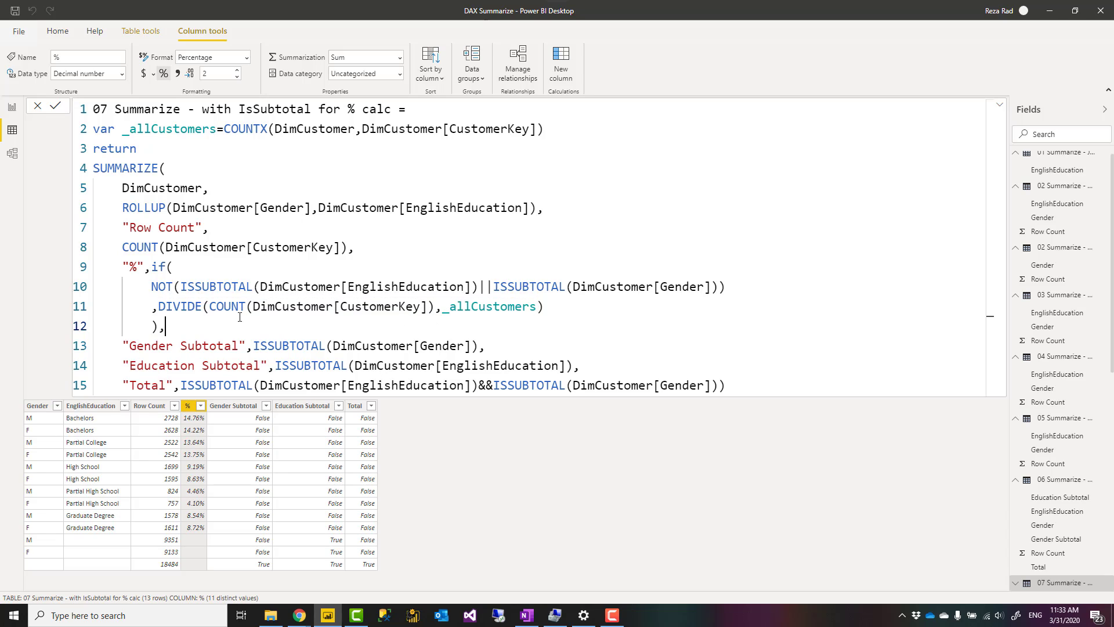
Review the NOT condition and DIVIDE lines inside the "%" column's IF once more, through to the end of the formula
{"action": "left_click_drag", "start_coordinate": [152, 282], "coordinate": [545, 310]}
{"action": "left_click", "coordinate": [195, 333]}
{"action": "left_click", "coordinate": [748, 380]}
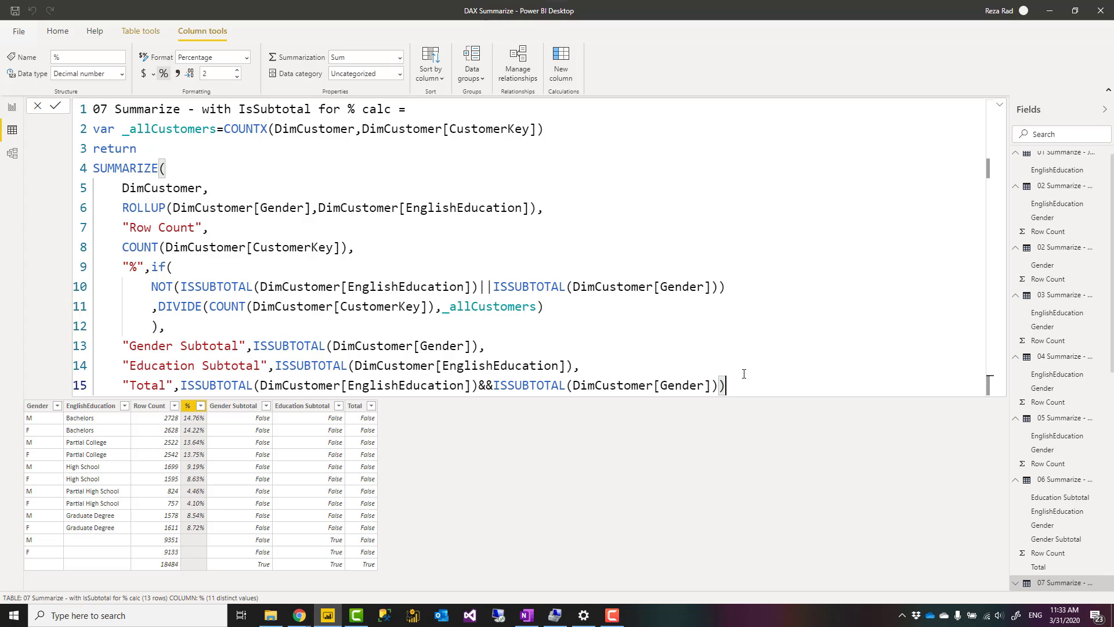